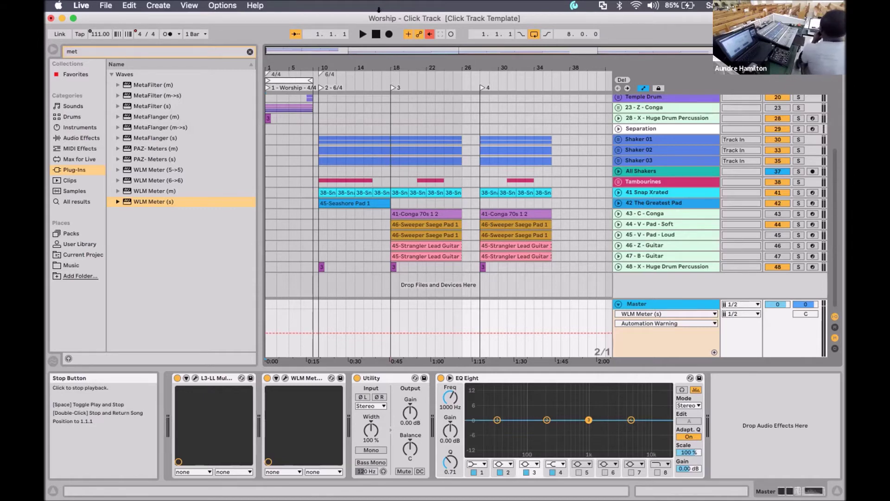
# Go through the percussion tracks of the first section, from Huge Drum Percussion and Separation up to Tambourines and Temple Drum.
pyautogui.click(309, 115)
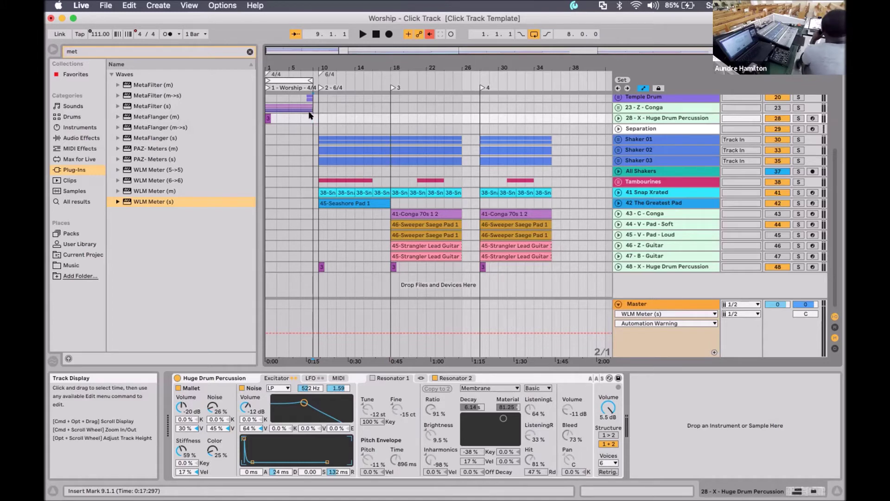
pyautogui.keyDown('shift'); pyautogui.click(271, 118); pyautogui.keyUp('shift')
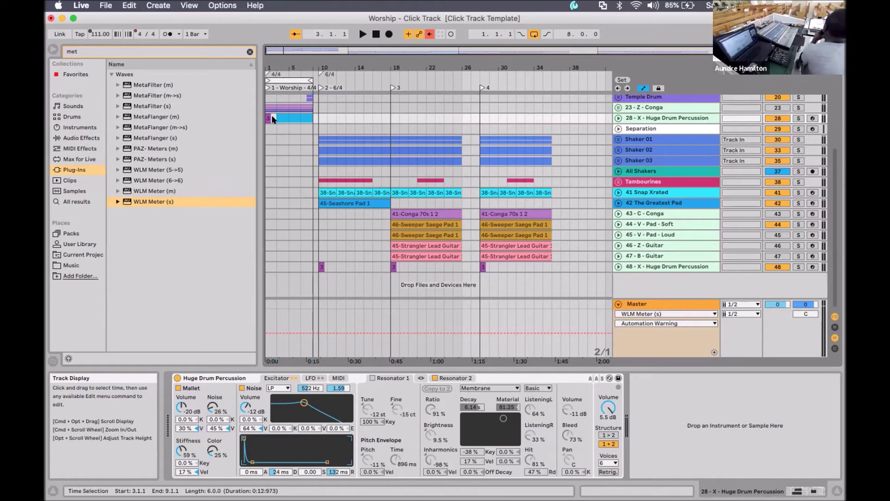
pyautogui.click(272, 132)
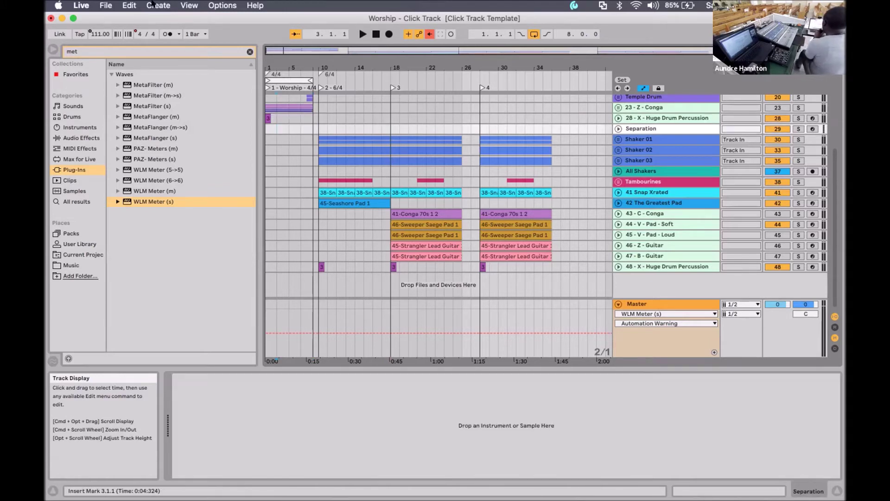
pyautogui.click(268, 131)
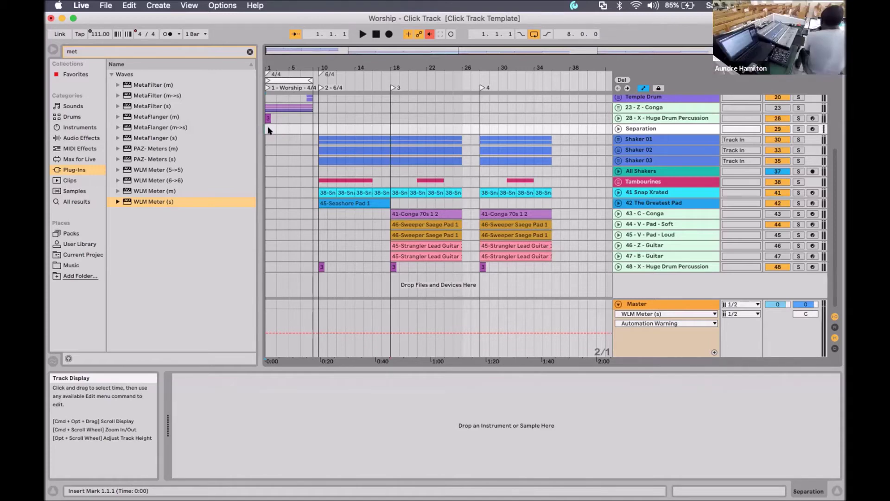
pyautogui.scroll(5, 268, 133)
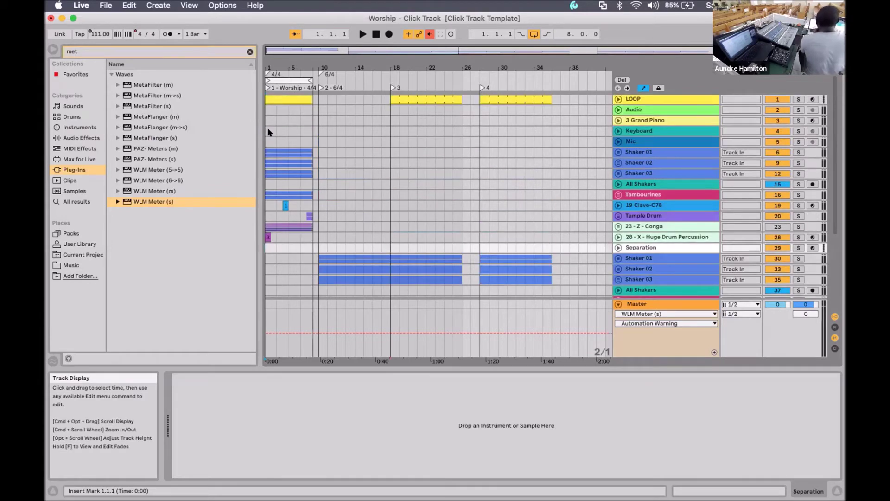
pyautogui.click(265, 195)
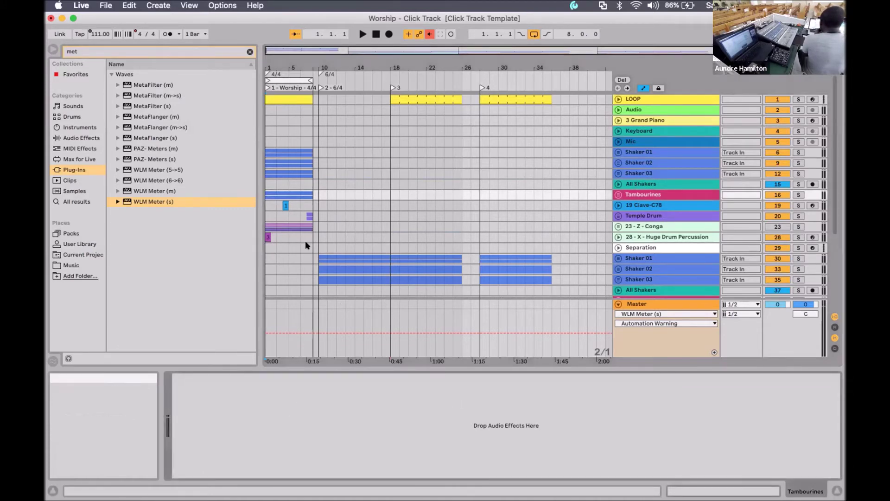
pyautogui.click(268, 216)
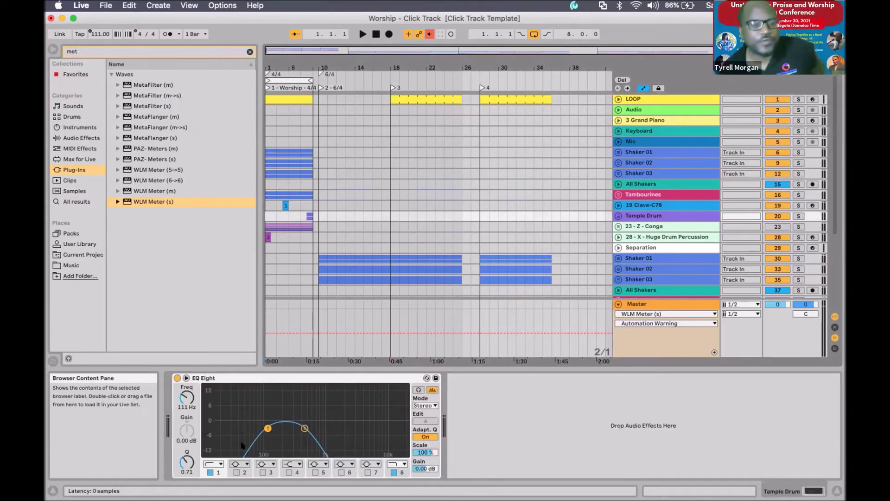
pyautogui.click(481, 313)
pyautogui.press('super+space')
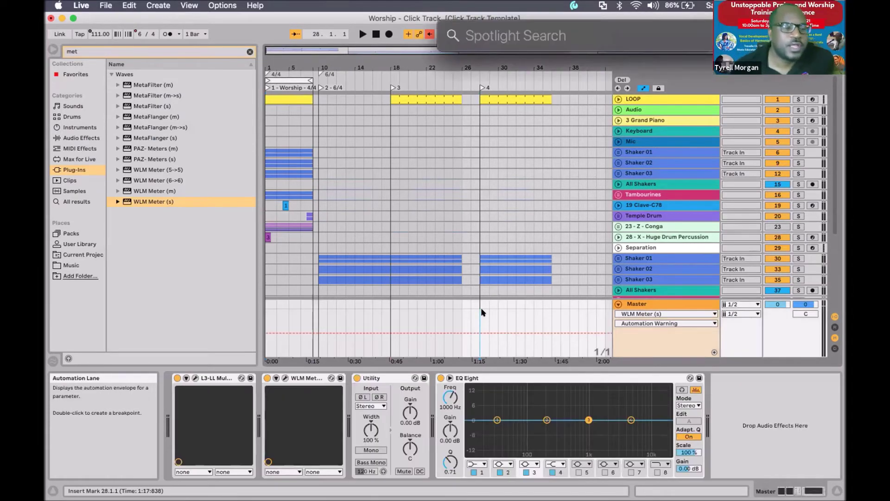
pyautogui.press('Escape')
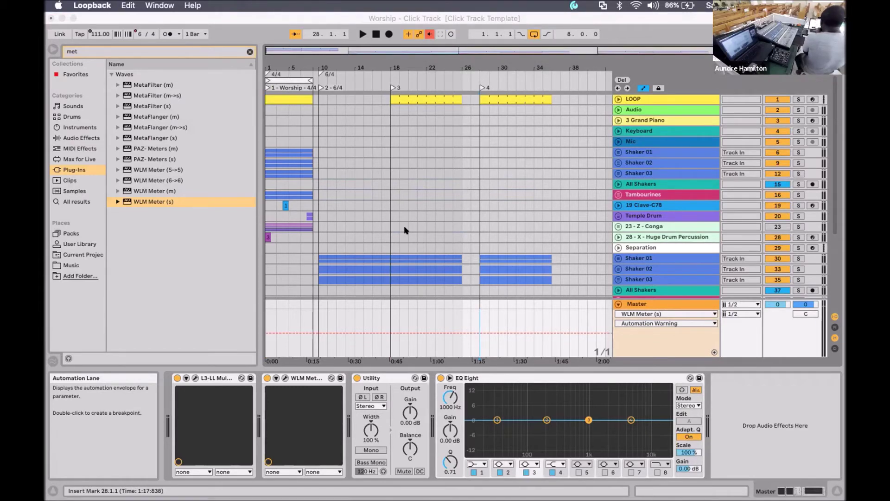
pyautogui.hotkey('ctrl', 'Up')
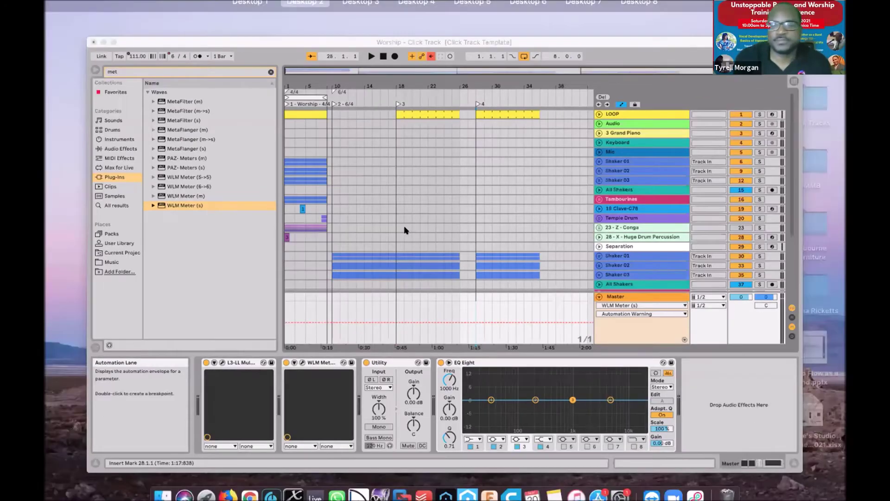
pyautogui.hotkey('ctrl', 'Up')
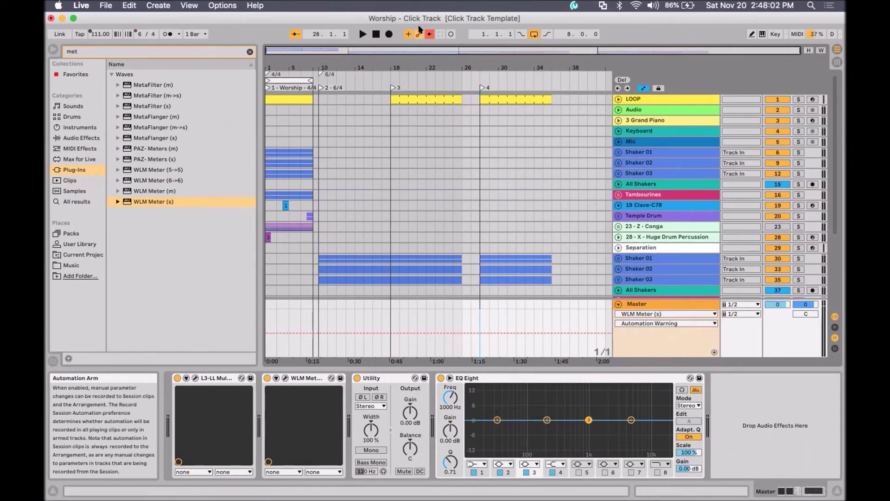
pyautogui.doubleClick(418, 28)
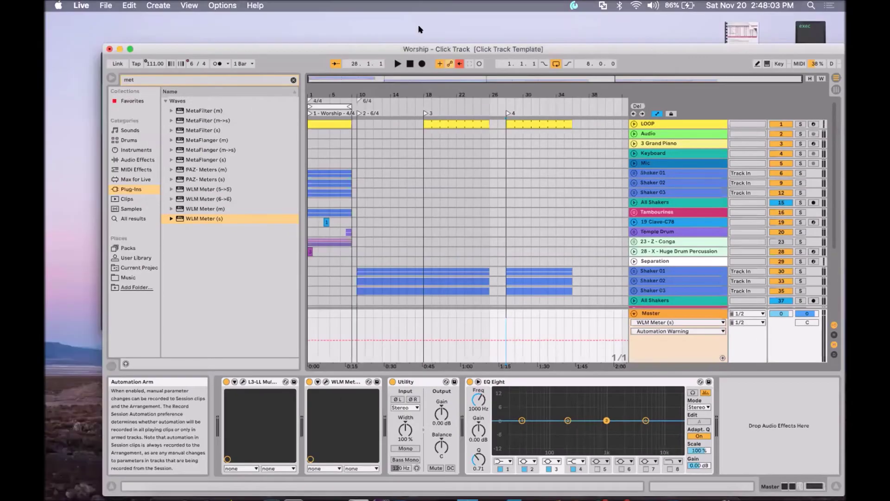
pyautogui.hotkey('ctrl', 'Up')
pyautogui.click(745, 291)
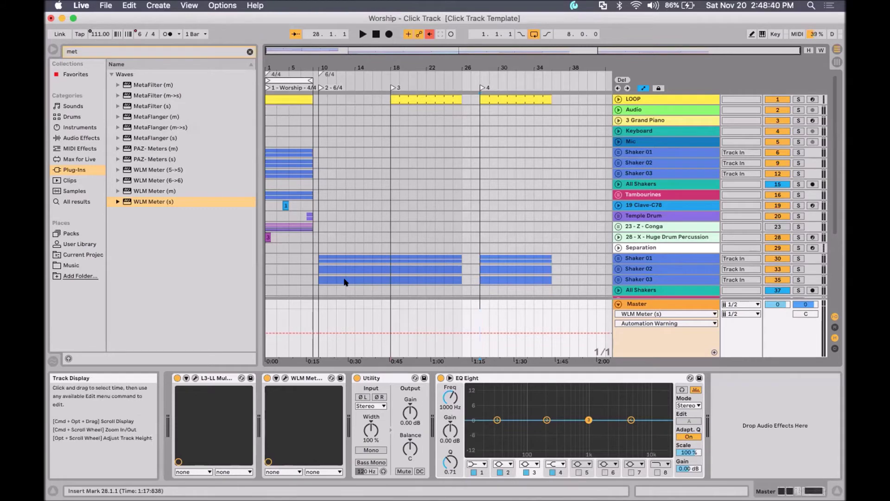
# Play the arrangement, raise the speaker output volume in Zoom's audio settings to maximum and close the settings.
pyautogui.click(269, 216)
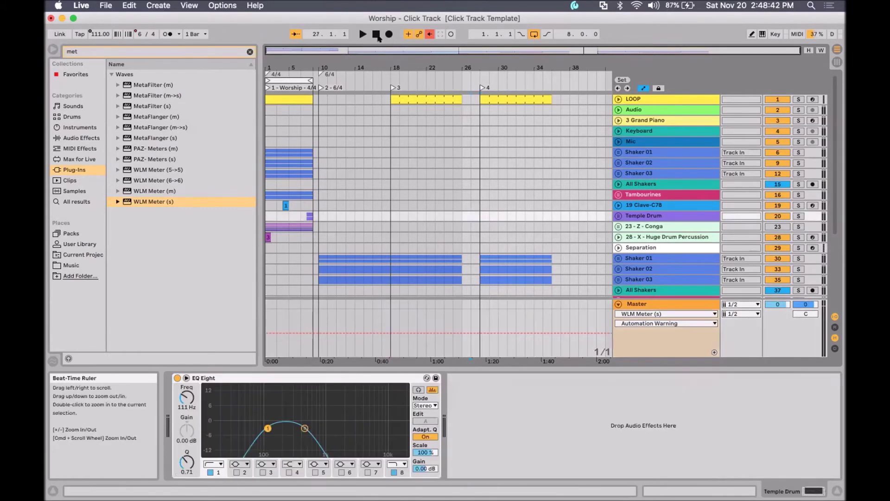
pyautogui.press('space')
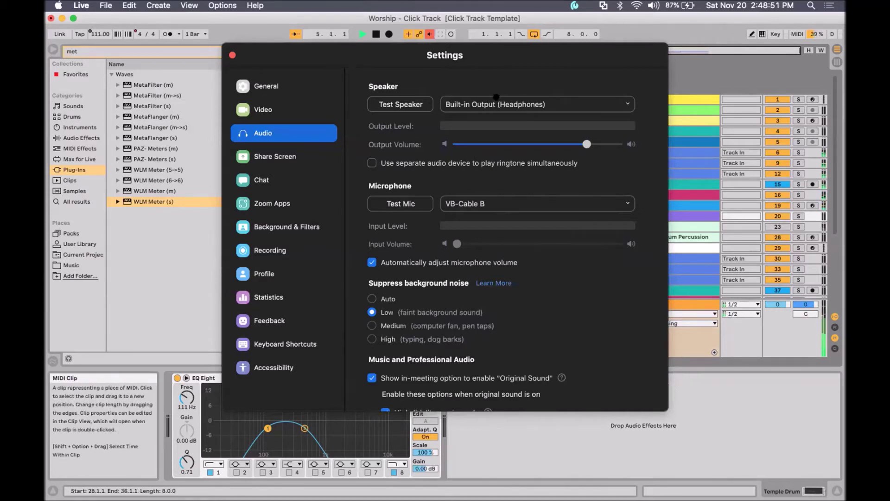
pyautogui.press('XF86AudioRaiseVolume')
pyautogui.press('XF86AudioRaiseVolume')
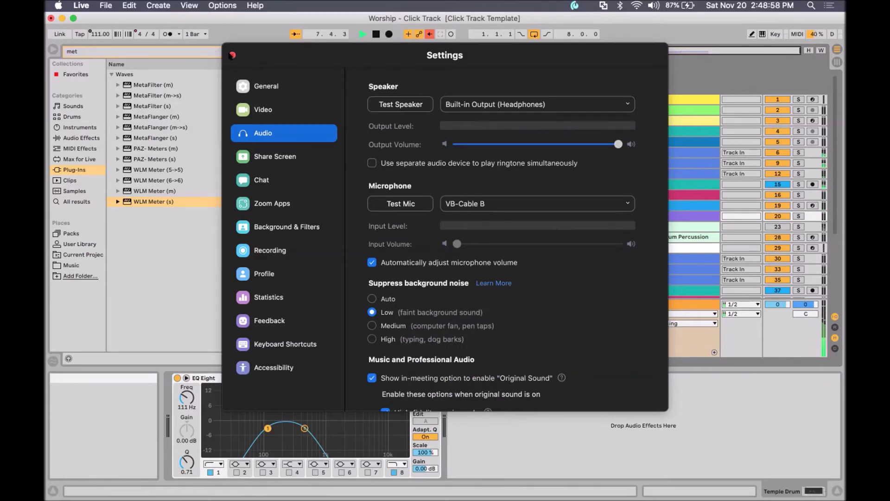
pyautogui.click(232, 56)
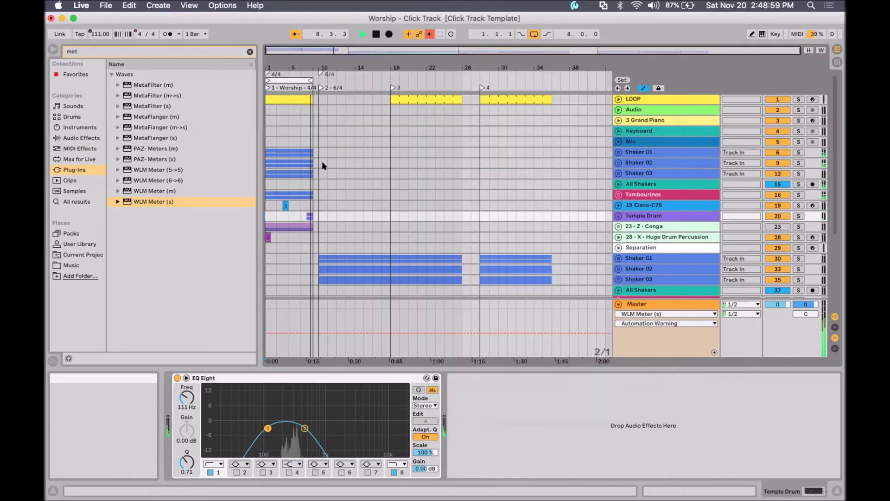
# Switch to Loopback, turn on the Zoom Stereo virtual device and check its audio sources.
pyautogui.press('super+space')
pyautogui.write('loopback')
pyautogui.press('Return')
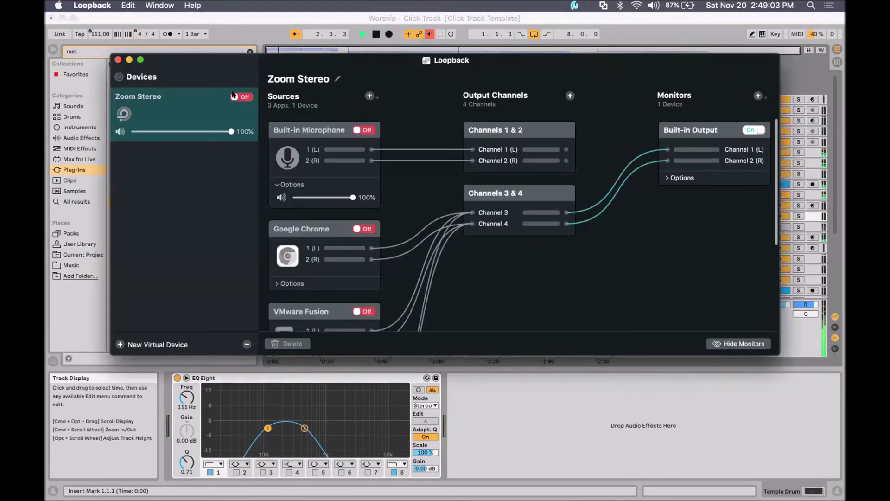
pyautogui.click(234, 96)
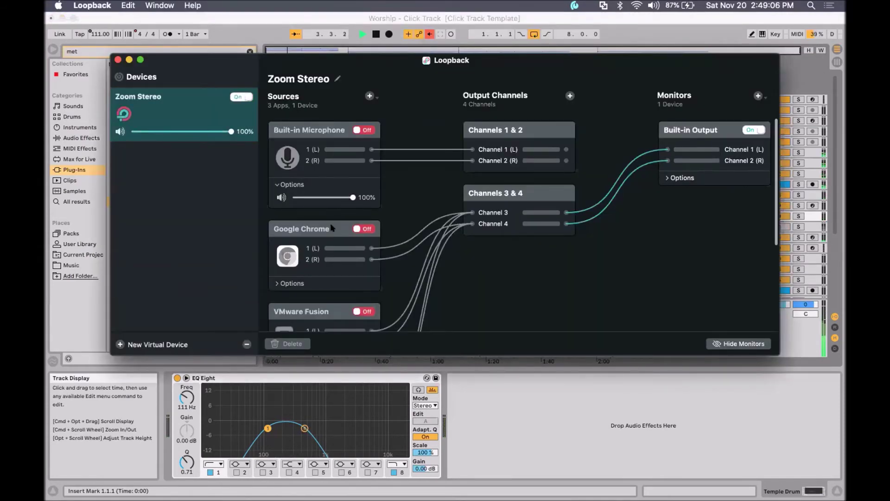
pyautogui.scroll(-5, 332, 228)
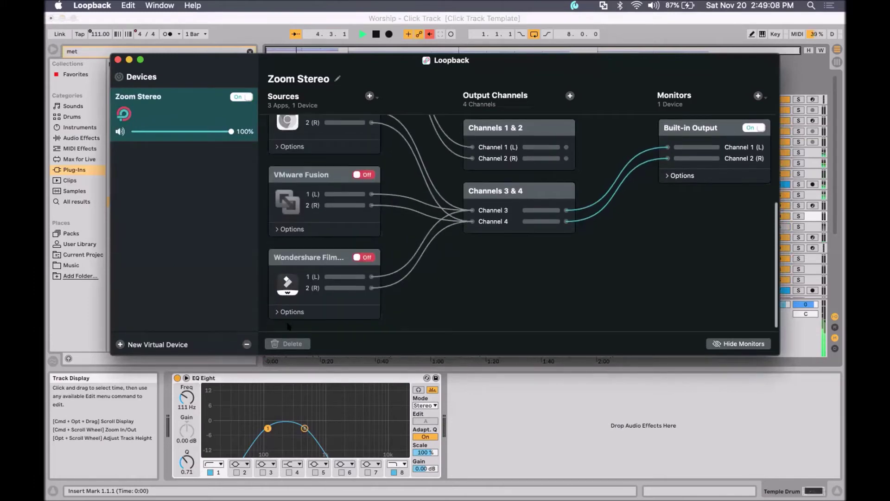
pyautogui.scroll(5, 308, 238)
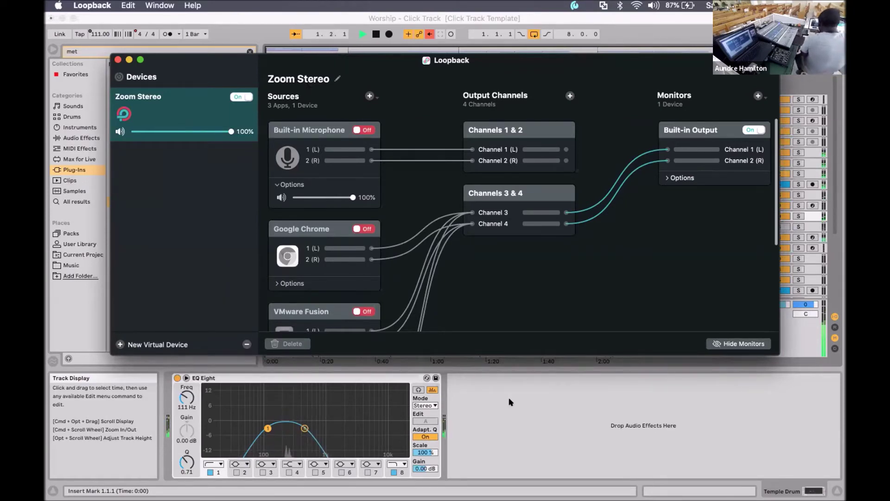
# Leave Loopback, switch to the StudioLive mixer in Universal Control and show the Live Stream mix.
pyautogui.click(351, 379)
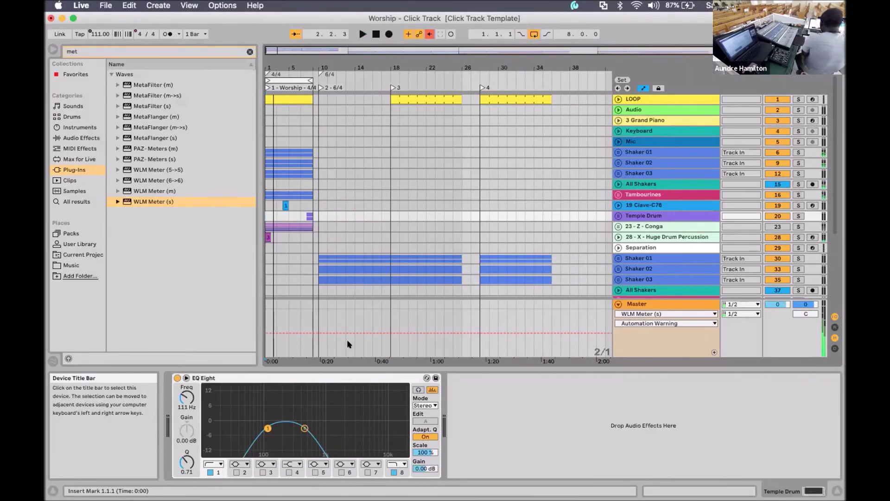
pyautogui.click(350, 344)
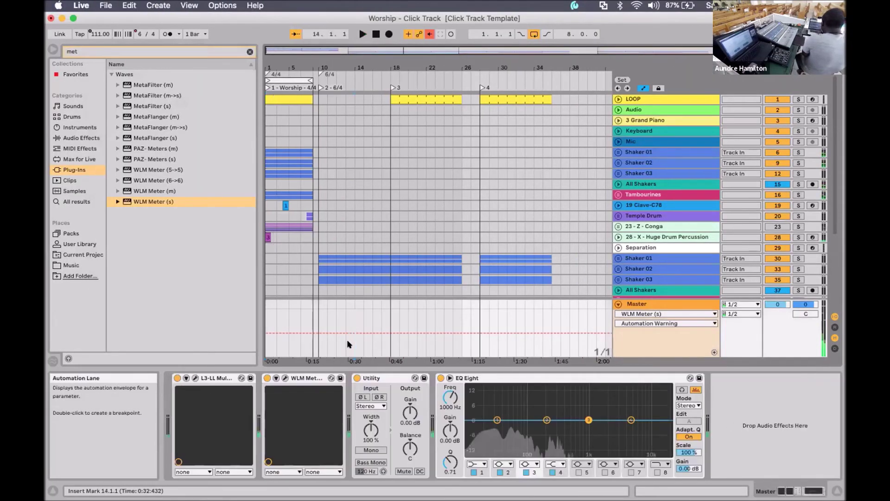
pyautogui.press('super+Tab')
pyautogui.click(521, 212)
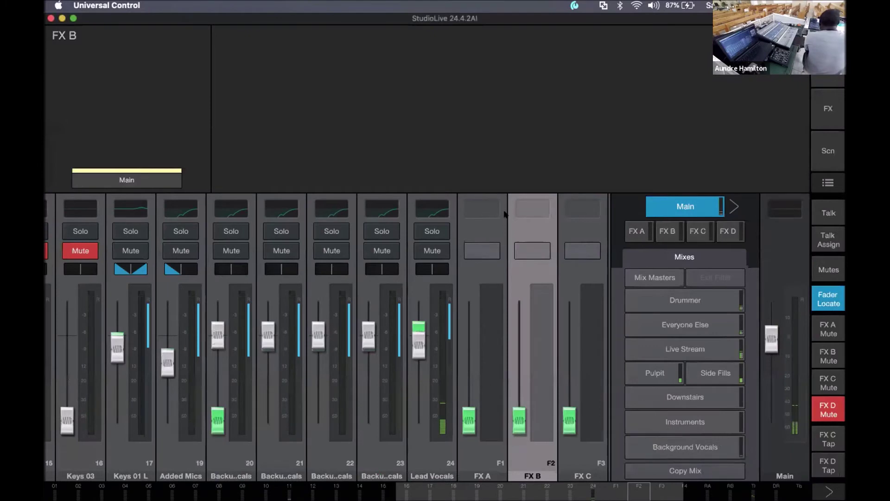
pyautogui.click(654, 352)
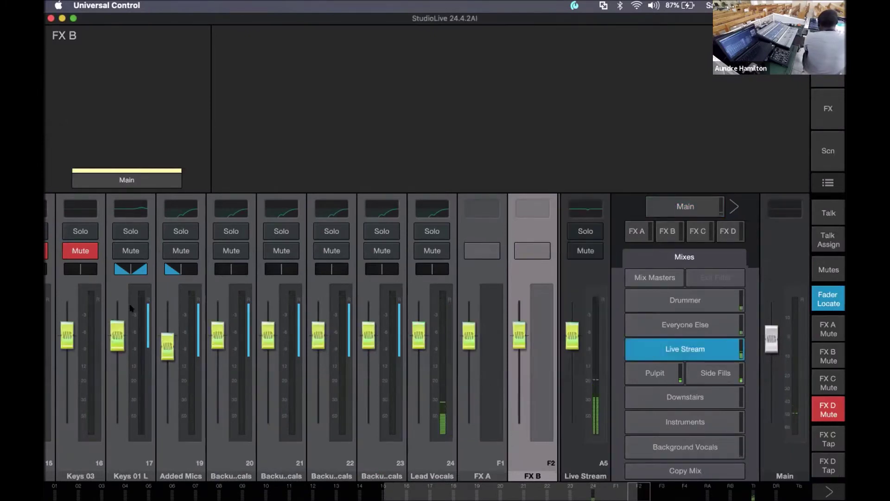
# Examine the Live Stream mix's fader levels across the drum, keys, vocal, FX and auxiliary channels.
pyautogui.hscroll(-5, 131, 308)
pyautogui.hscroll(-5, 431, 397)
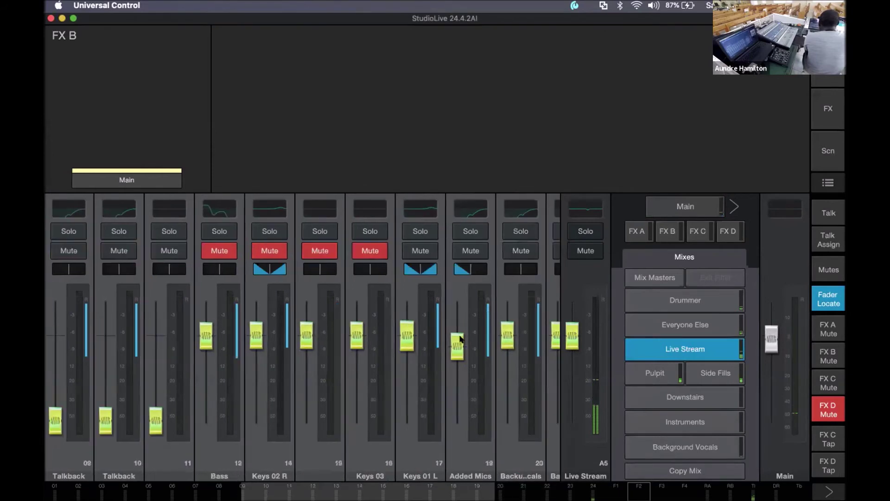
pyautogui.moveTo(462, 337); pyautogui.dragTo(449, 364)
pyautogui.hscroll(-4, 241, 306)
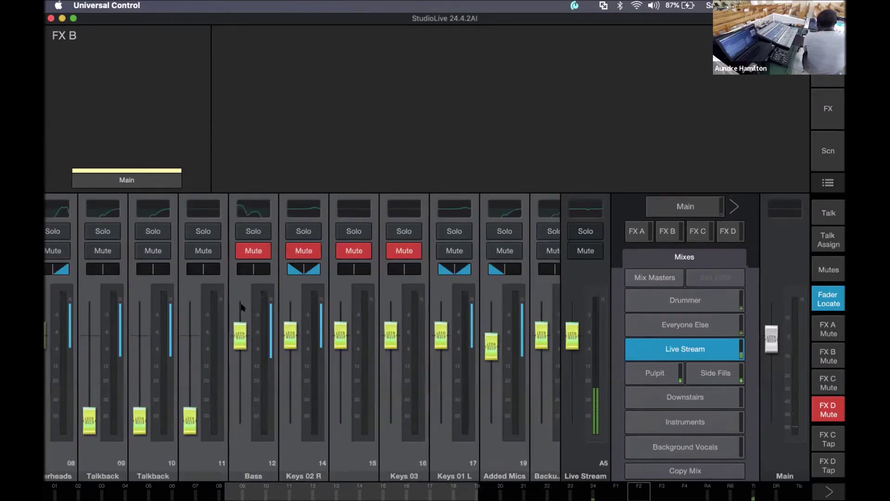
pyautogui.hscroll(-1, 292, 417)
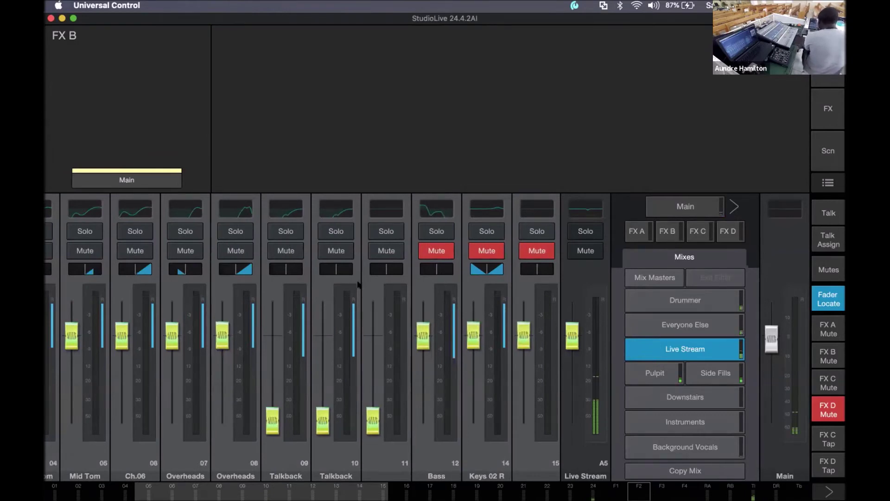
pyautogui.hscroll(-3, 358, 284)
pyautogui.hscroll(15, 357, 284)
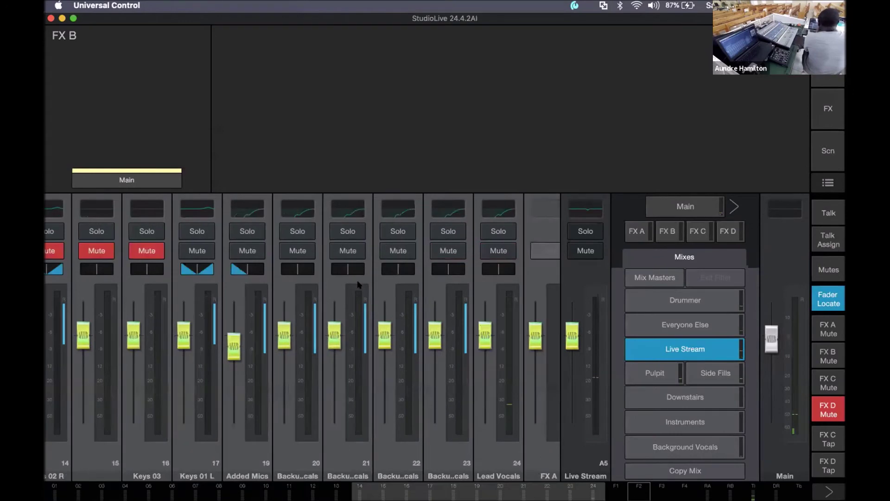
pyautogui.hscroll(2, 358, 284)
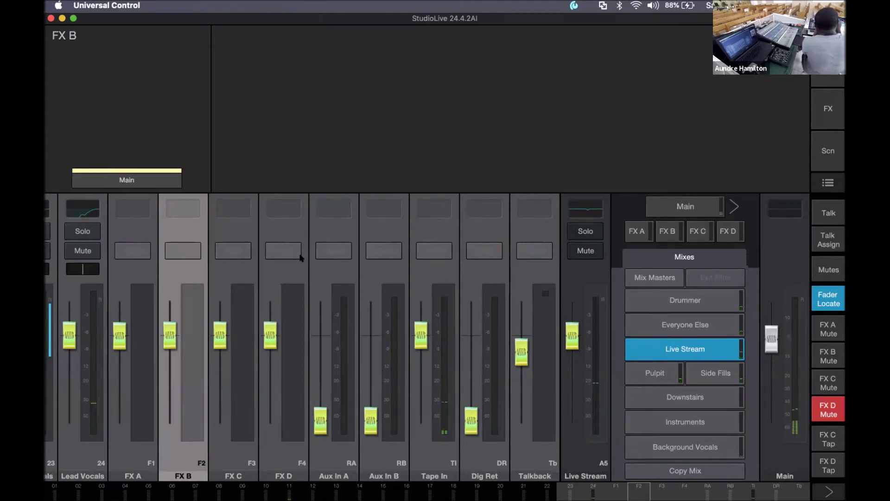
# Check the Live Stream mix's compressor, EQ and limiter settings and compare them with the Main output's compressor.
pyautogui.click(590, 210)
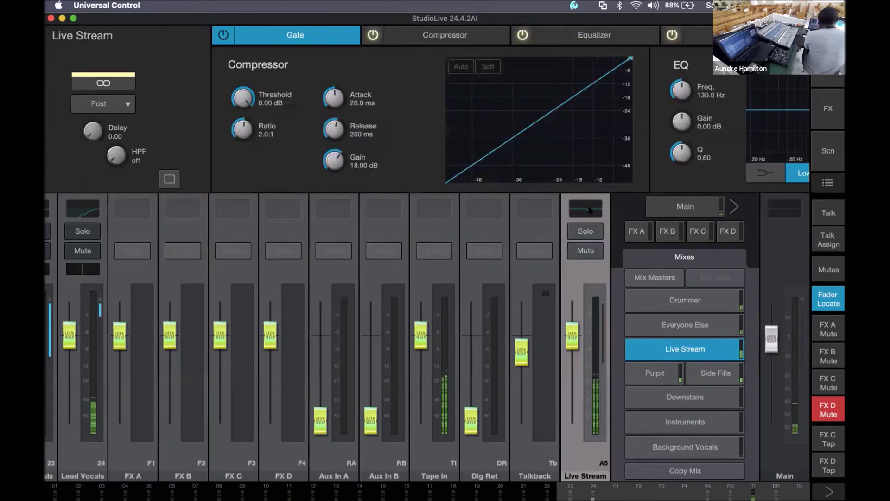
pyautogui.click(445, 35)
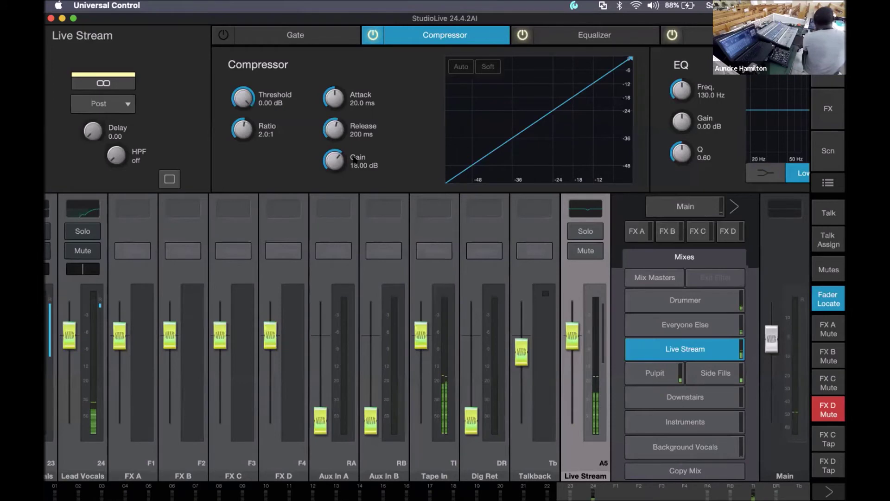
pyautogui.hscroll(5, 702, 138)
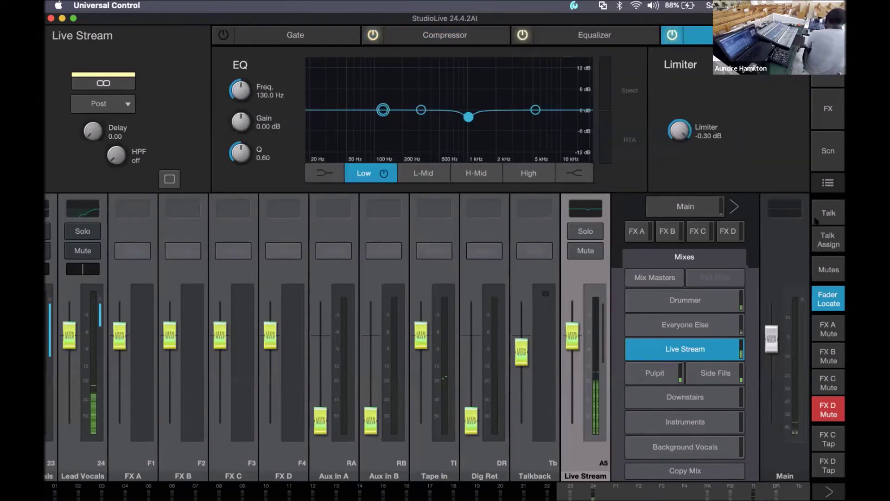
pyautogui.click(784, 210)
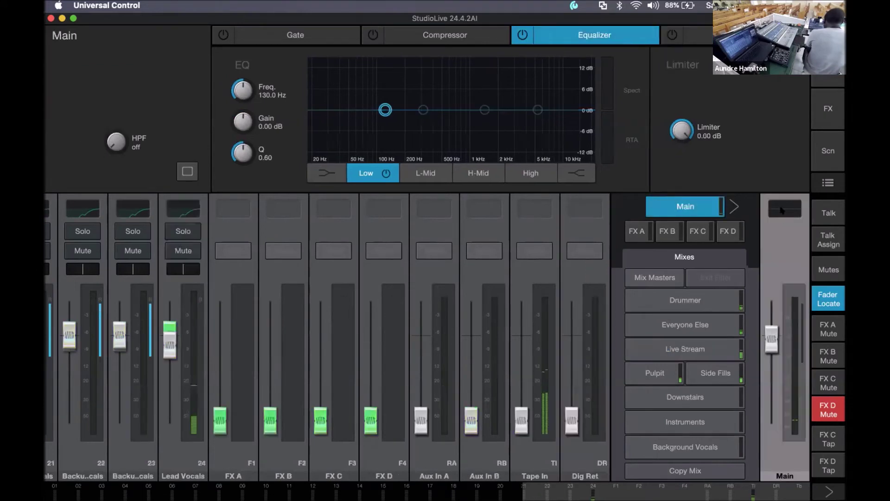
pyautogui.click(450, 33)
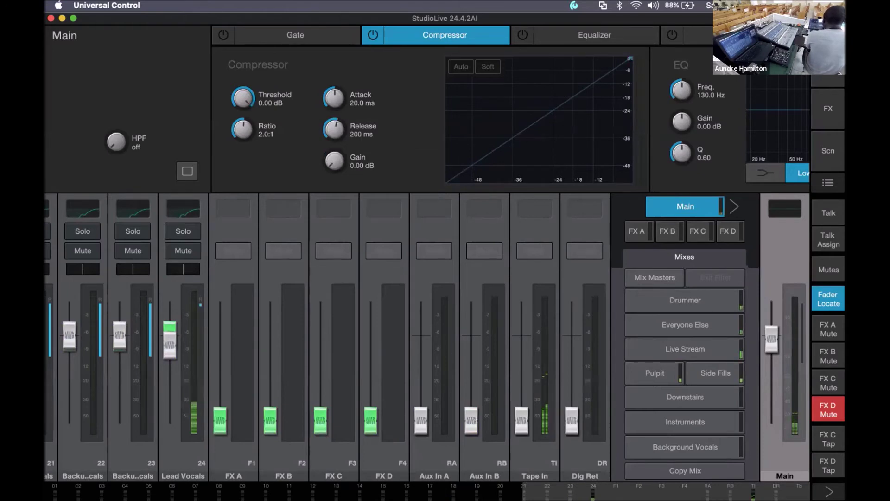
# Check the Main output's equalizer, compressor and gate settings and its graphic EQ curve.
pyautogui.click(565, 33)
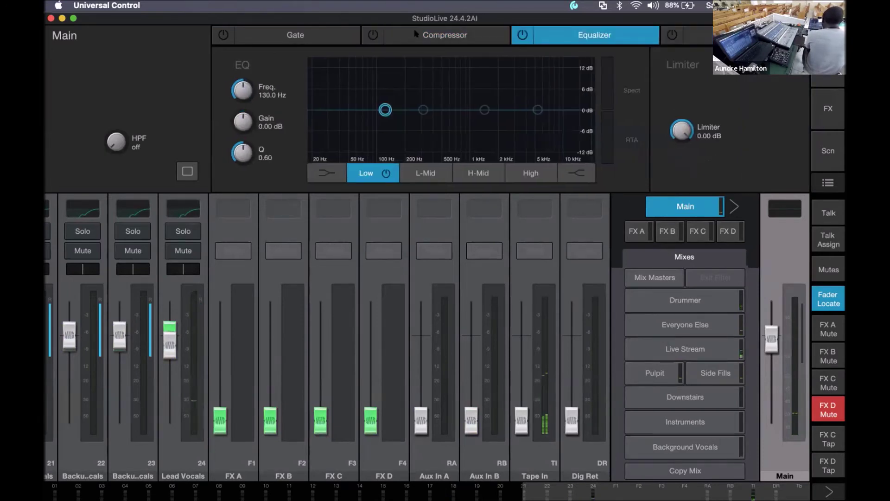
pyautogui.click(443, 35)
pyautogui.click(295, 37)
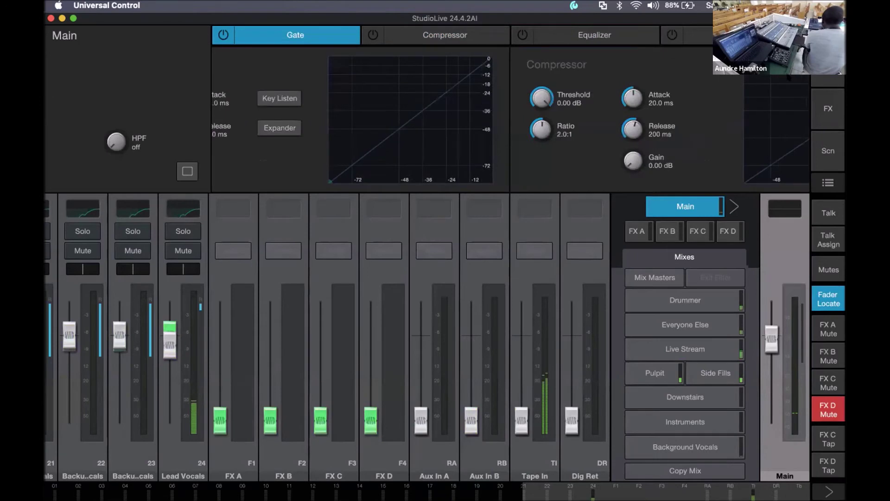
pyautogui.click(826, 81)
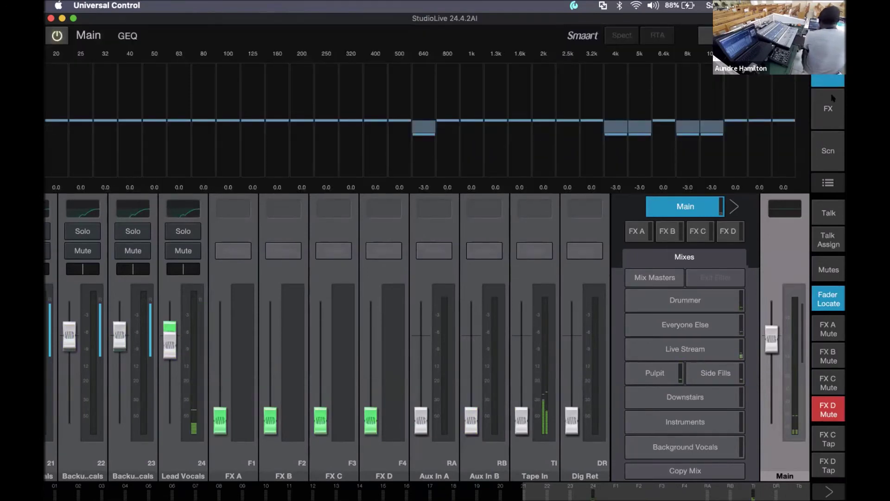
pyautogui.click(829, 108)
pyautogui.click(782, 211)
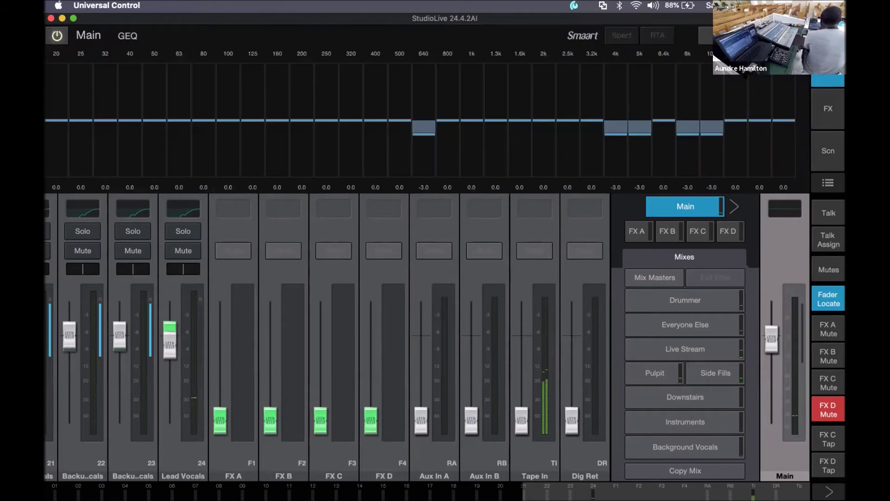
pyautogui.click(781, 211)
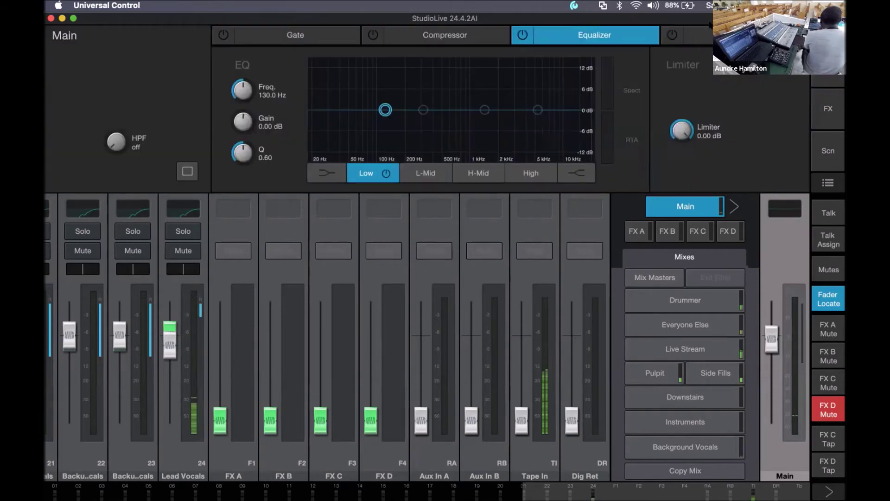
# Return to the Live Stream mix and switch its compressor off and back on to compare the output level.
pyautogui.click(680, 351)
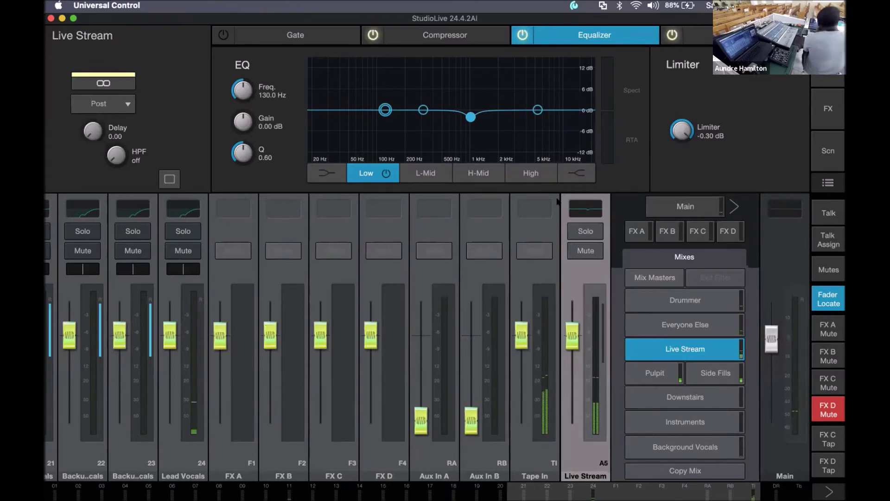
pyautogui.click(412, 32)
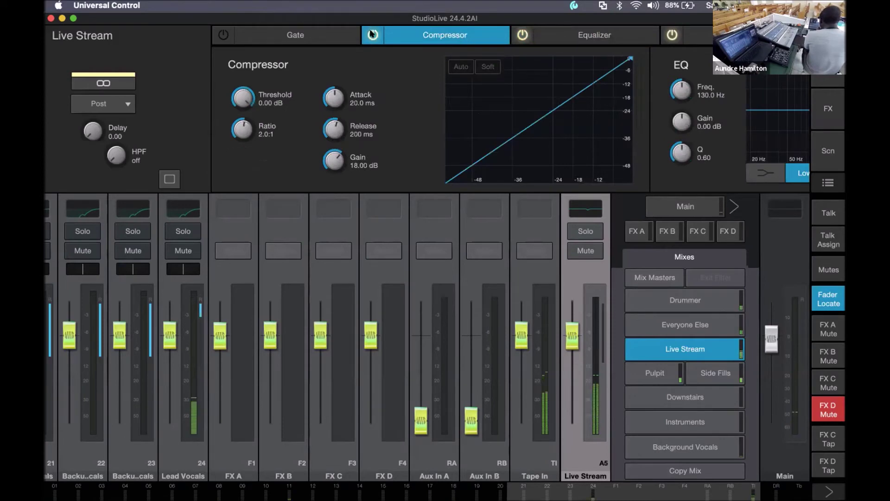
pyautogui.click(372, 34)
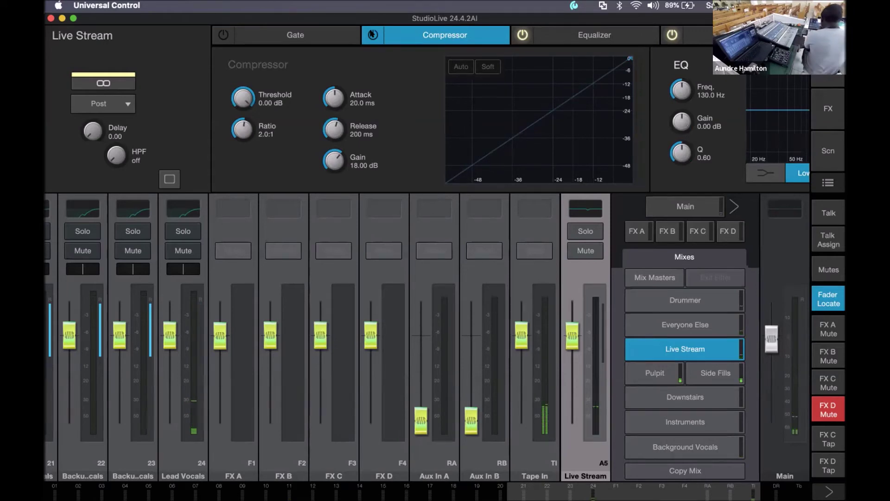
pyautogui.click(372, 35)
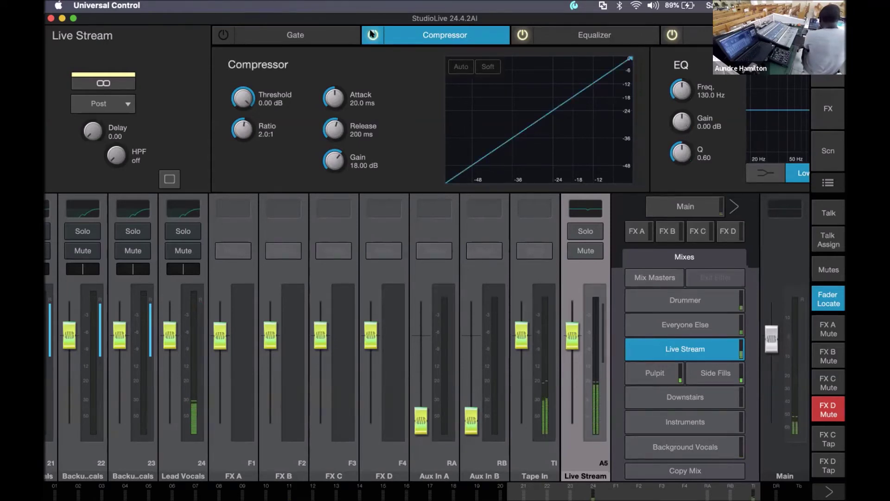
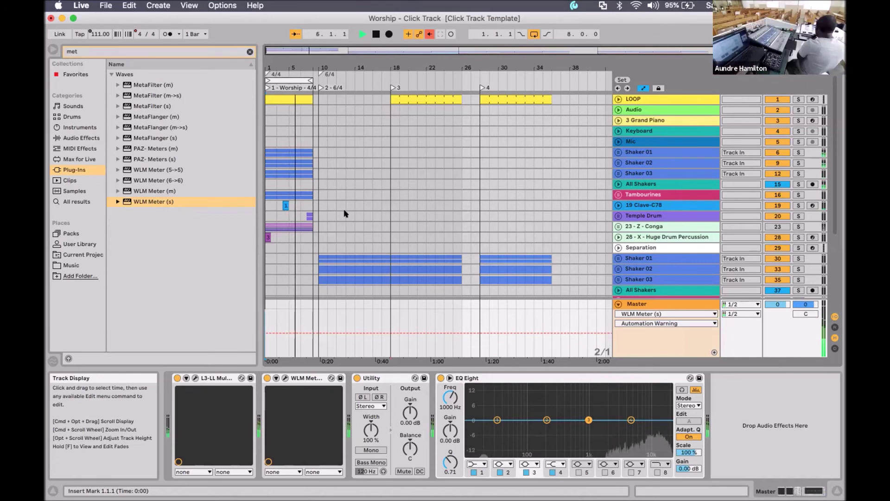
# Switch to Ableton Live, stop playback, place the insert marker at bar 28 and set the tempo to 170.
pyautogui.press('space')
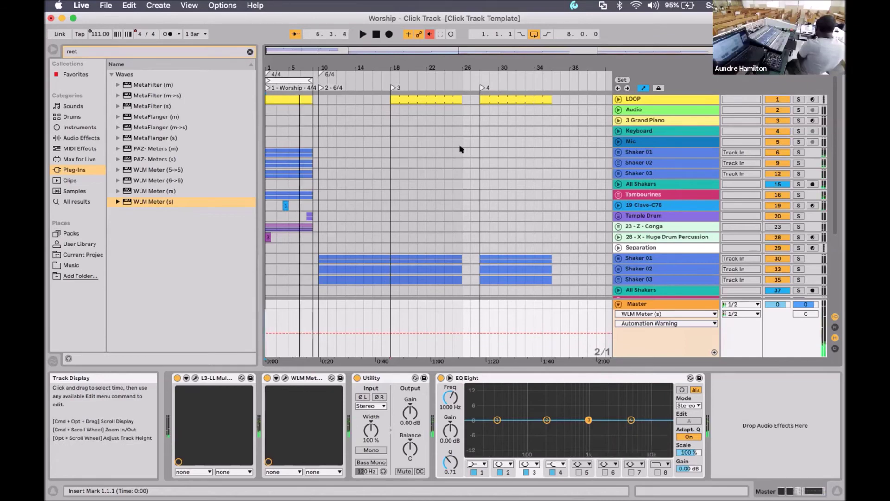
pyautogui.click(478, 160)
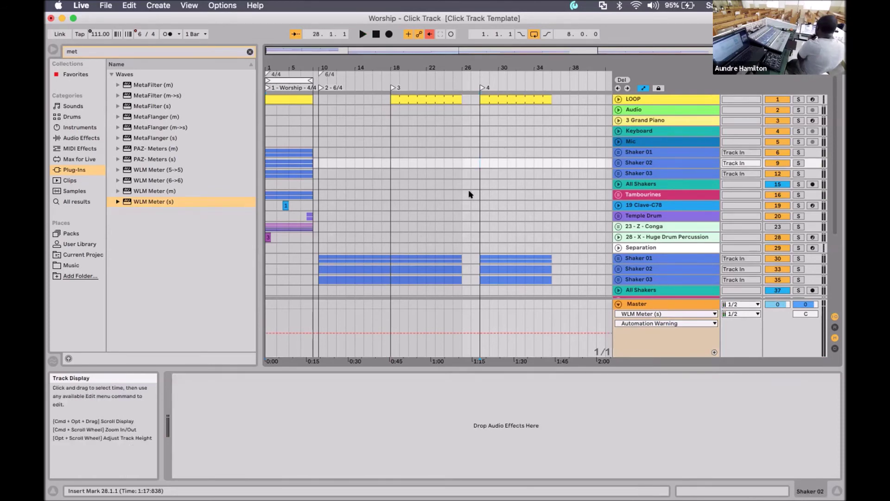
pyautogui.click(99, 33)
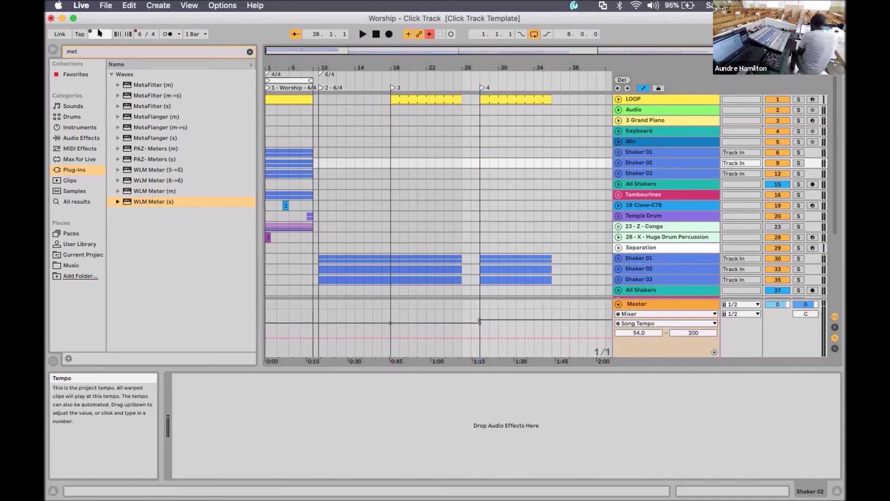
pyautogui.write('170')
pyautogui.press('Return')
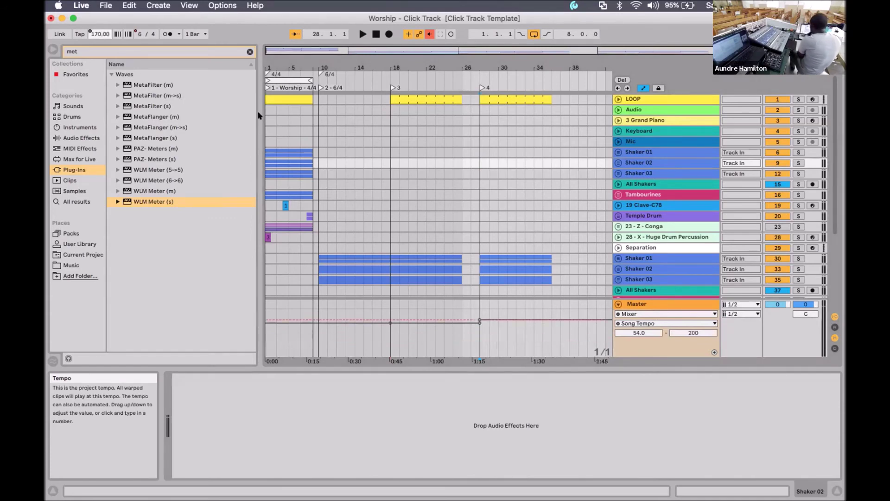
# Close the Grand Piano track's plug-in windows and delete the L3 MultiMaximizer from its device chain.
pyautogui.click(392, 120)
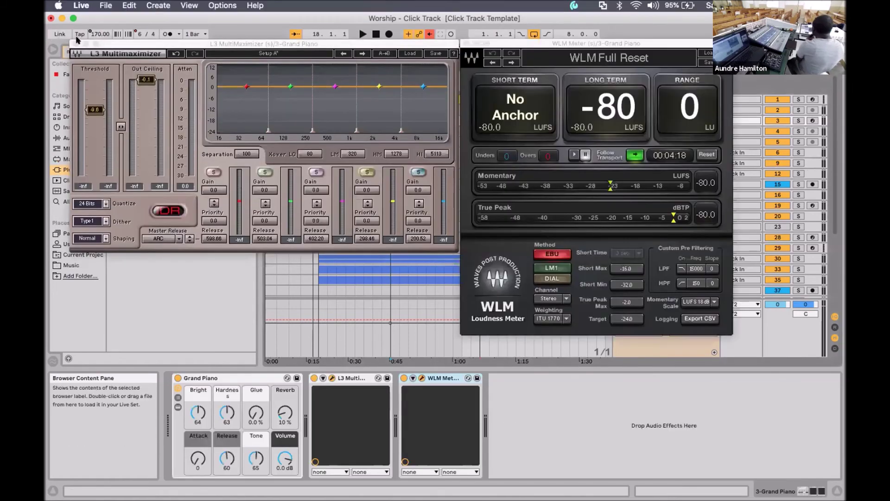
pyautogui.click(75, 43)
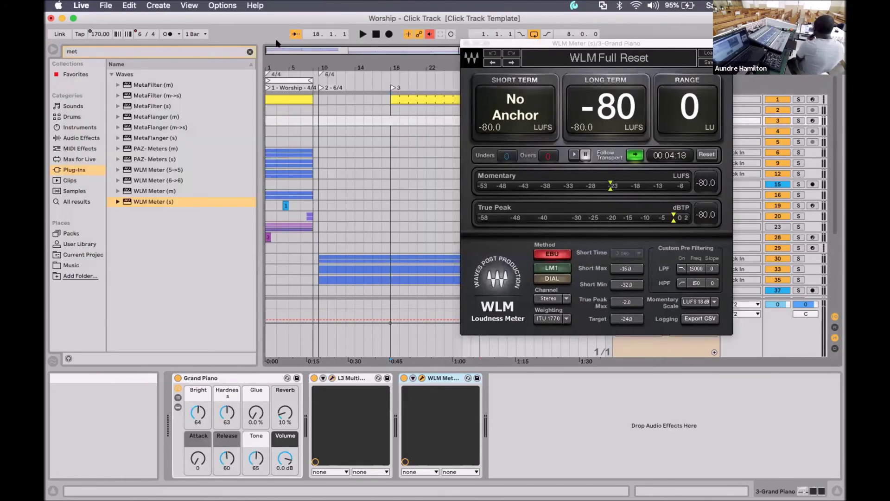
pyautogui.click(467, 42)
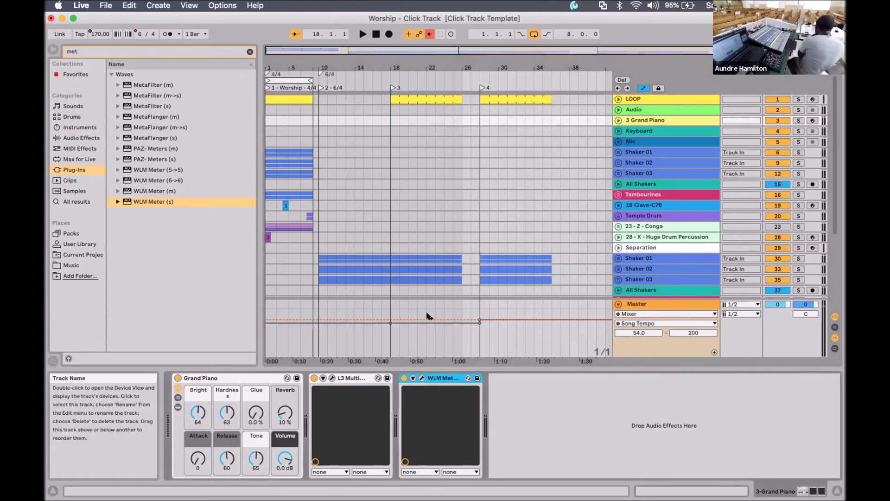
pyautogui.click(354, 378)
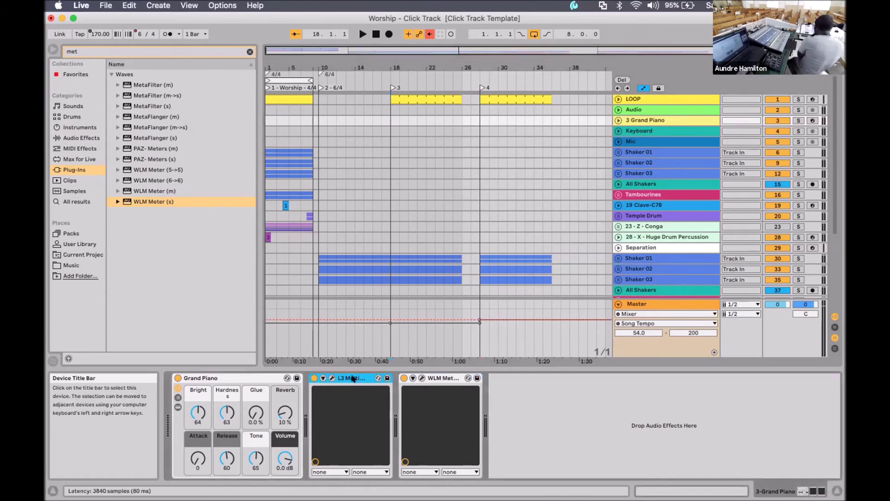
pyautogui.press('Delete')
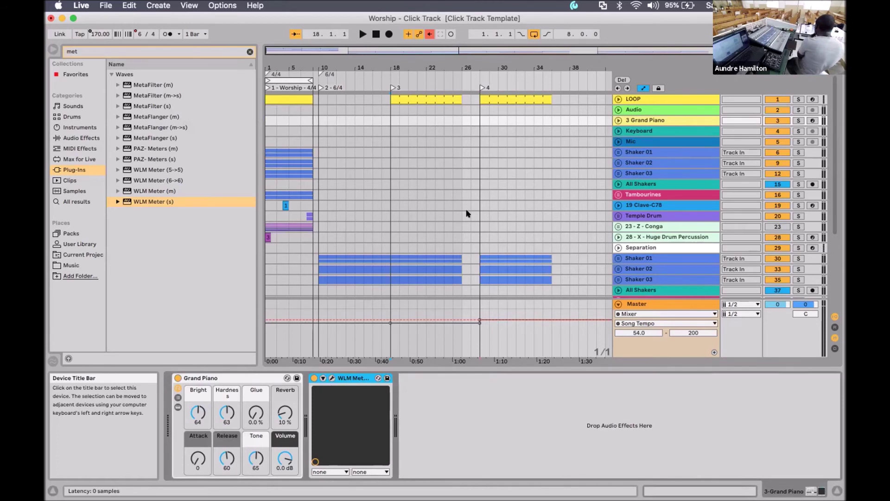
# Play the arrangement from bar 18 and loop section 3 over its eight bars.
pyautogui.click(390, 110)
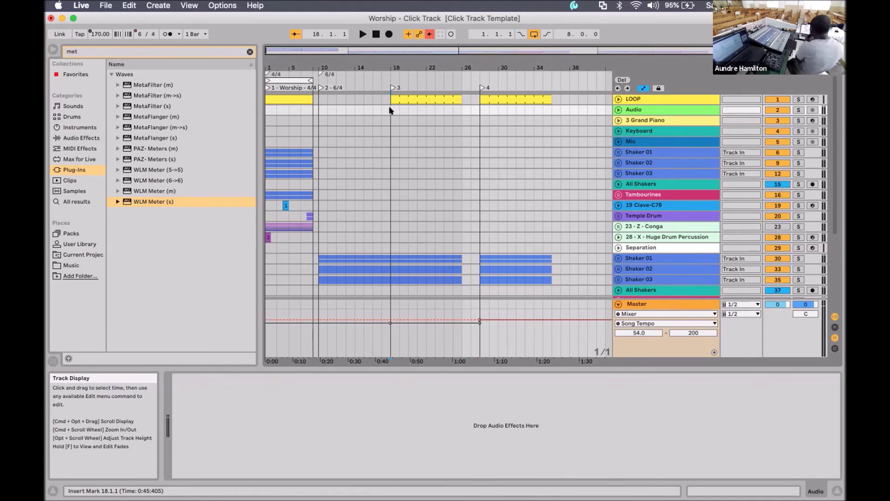
pyautogui.press('space')
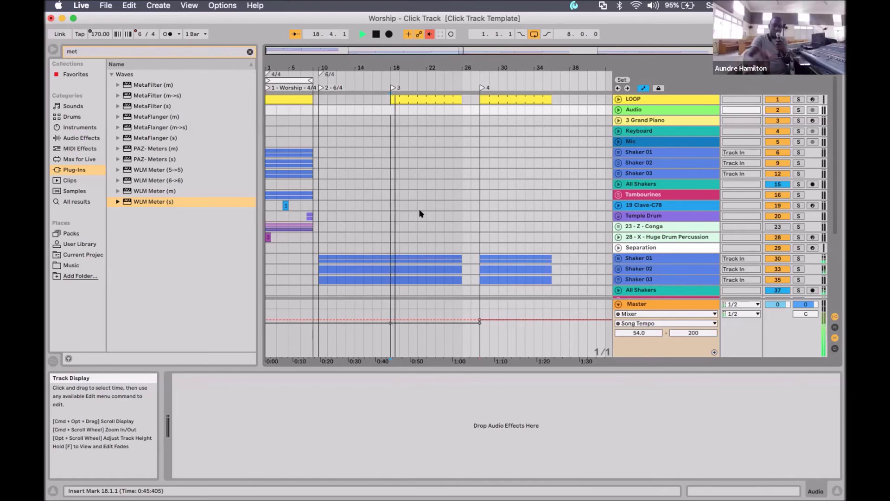
pyautogui.press('XF86AudioRaiseVolume')
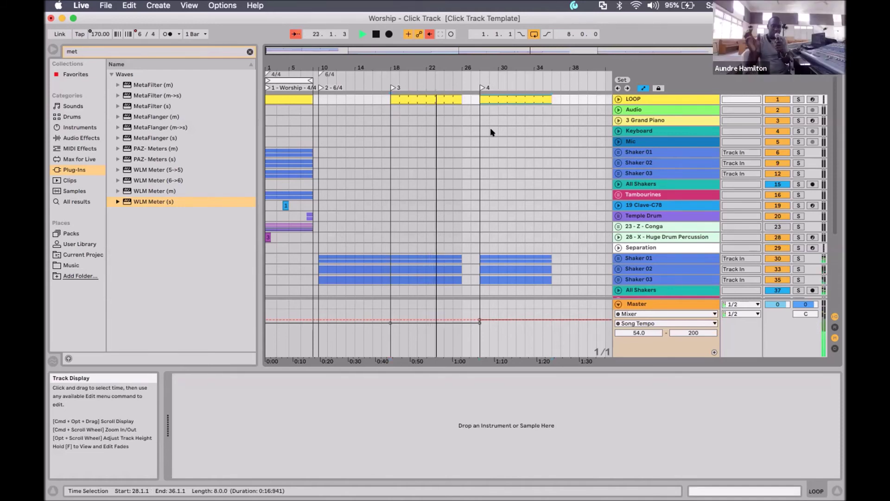
pyautogui.press('super+l')
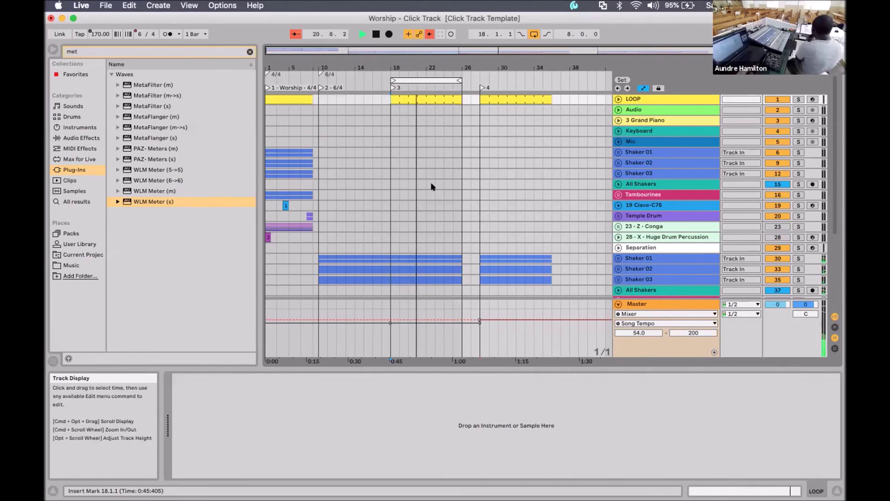
# Unfold the Snap Xrated track to check its clips and devices during playback, then fold it and stop playback.
pyautogui.scroll(-5, 542, 212)
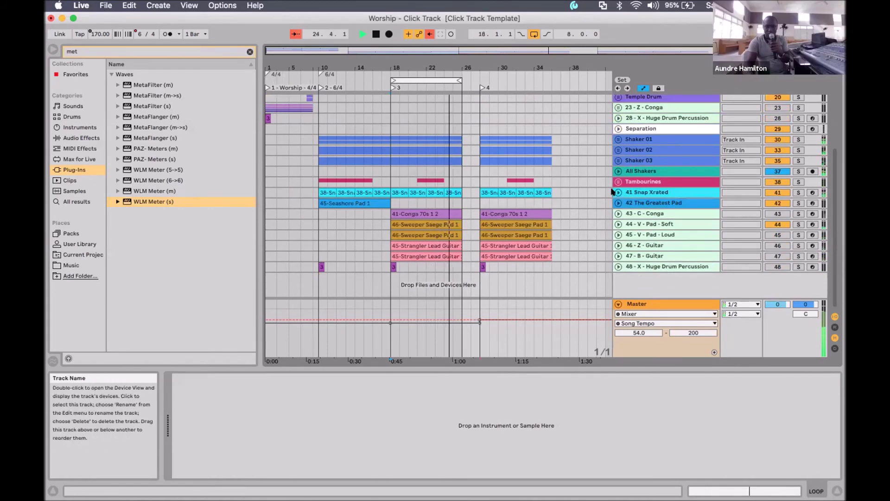
pyautogui.click(614, 191)
pyautogui.click(614, 191)
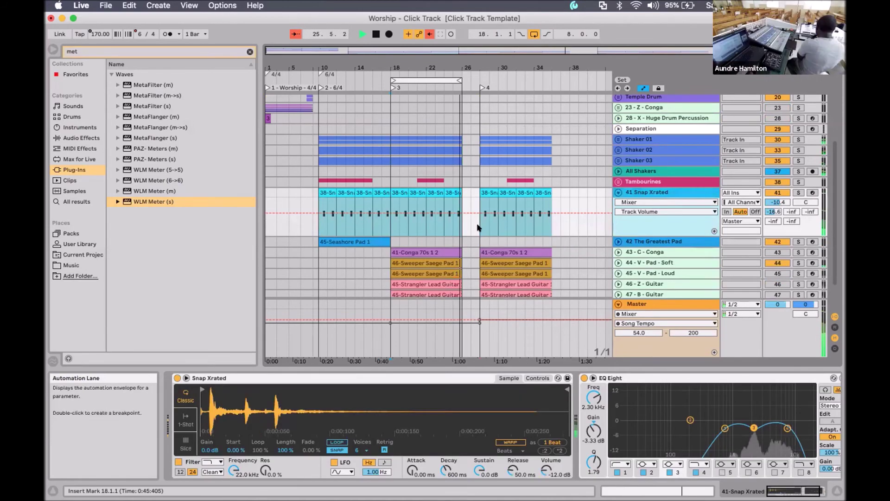
pyautogui.press('space')
pyautogui.press('space')
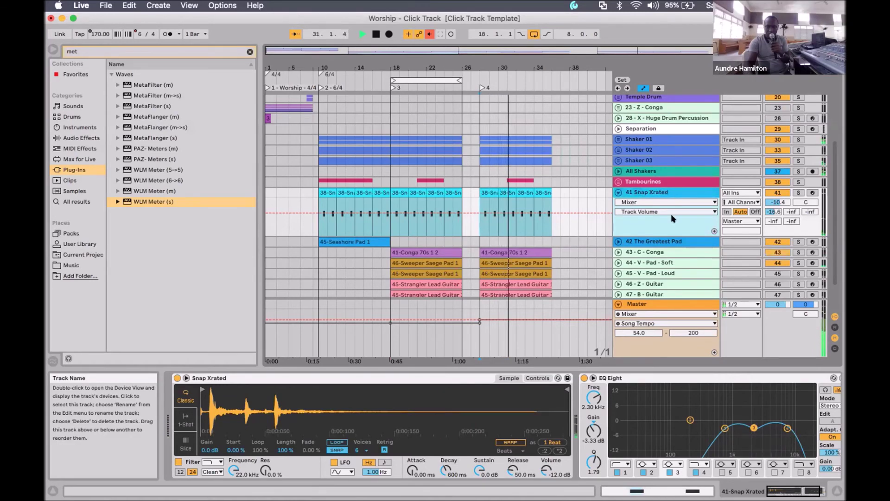
pyautogui.click(618, 192)
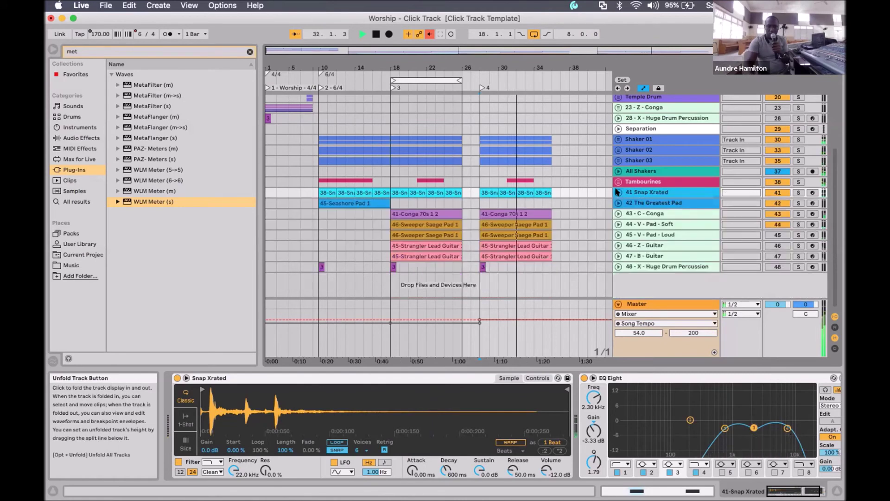
pyautogui.press('space')
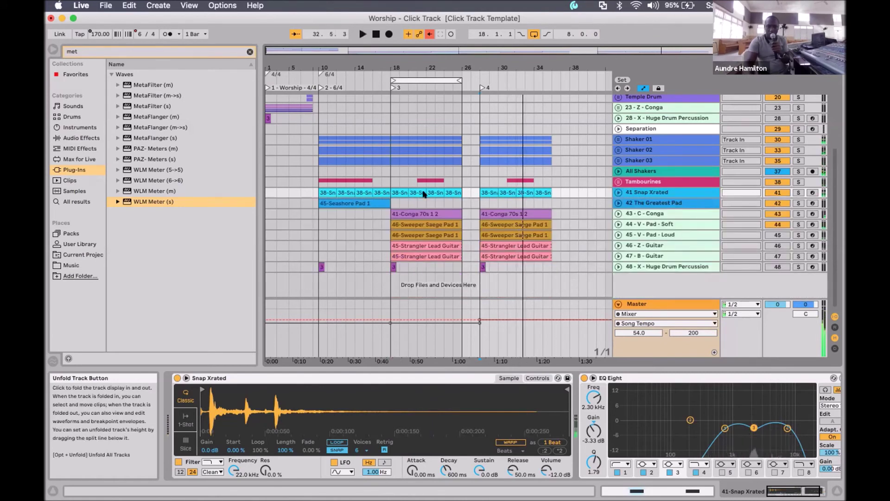
# Play section 3 from bar 18 with The Greatest Pad track selected and raise the computer's output volume.
pyautogui.click(390, 199)
pyautogui.press('space')
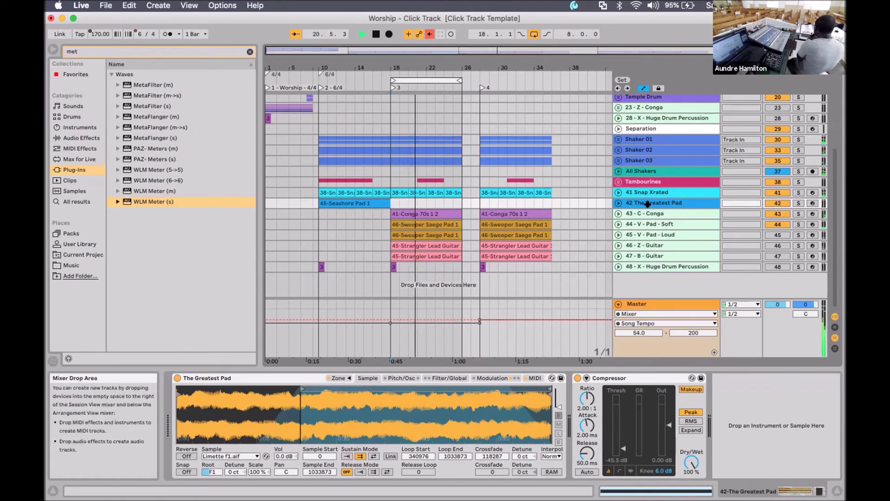
pyautogui.press('XF86AudioLowerVolume')
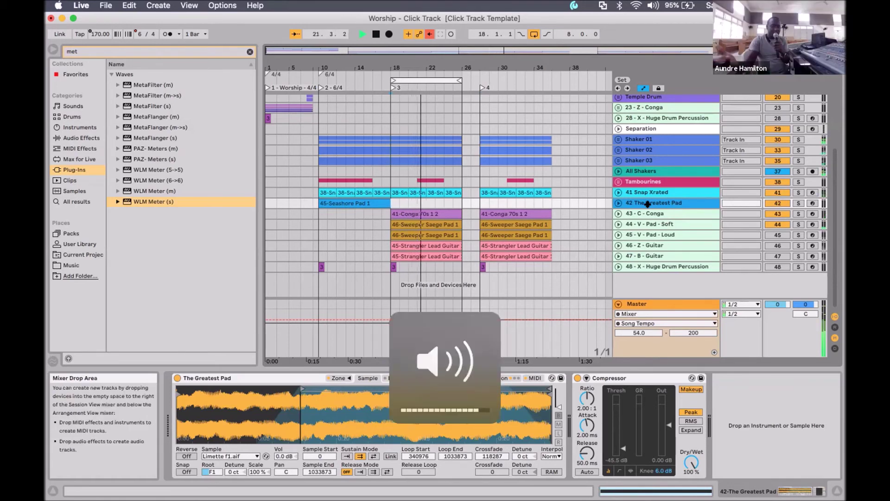
pyautogui.press('XF86AudioRaiseVolume')
pyautogui.press('XF86AudioRaiseVolume')
pyautogui.press('XF86AudioRaiseVolume')
pyautogui.press('XF86AudioRaiseVolume')
pyautogui.press('XF86AudioRaiseVolume')
pyautogui.press('XF86AudioRaiseVolume')
pyautogui.press('XF86AudioRaiseVolume')
pyautogui.press('XF86AudioRaiseVolume')
pyautogui.press('XF86AudioRaiseVolume')
pyautogui.press('XF86AudioRaiseVolume')
pyautogui.press('XF86AudioRaiseVolume')
pyautogui.press('XF86AudioRaiseVolume')
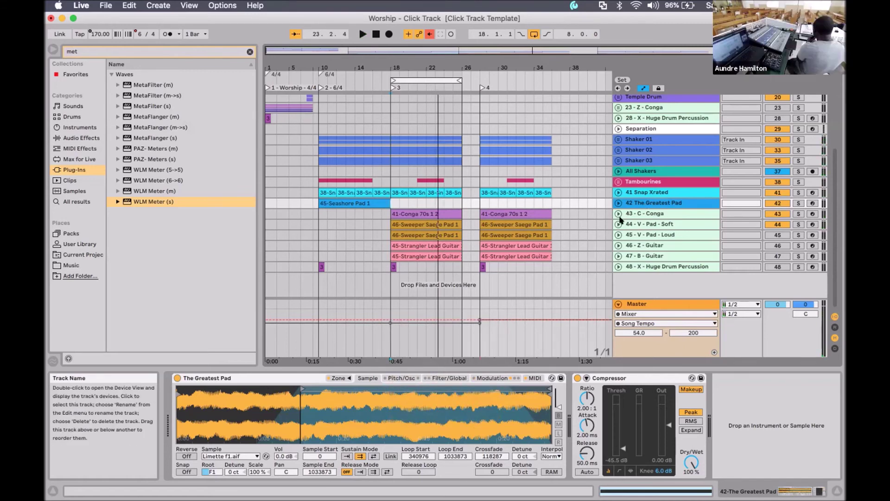
# Activate the V - Pad - Loud and B - Guitar tracks, deactivate V - Pad - Soft, and audition section 3.
pyautogui.click(778, 235)
pyautogui.click(775, 224)
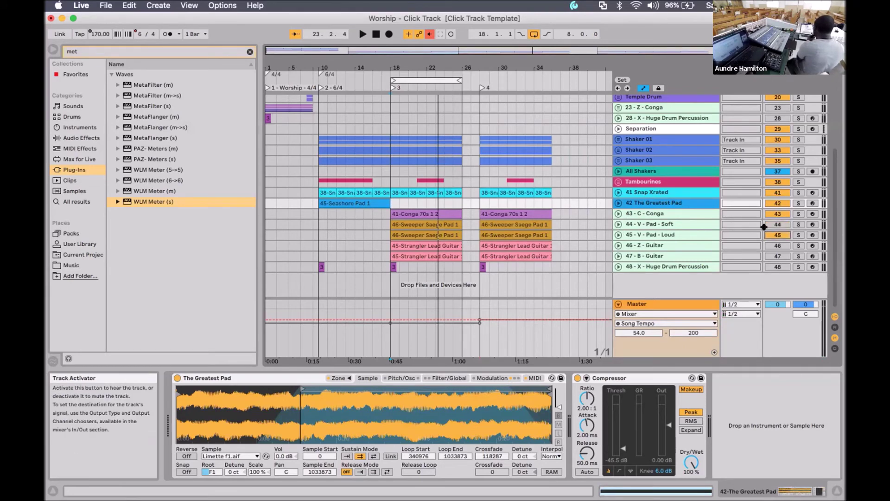
pyautogui.click(778, 256)
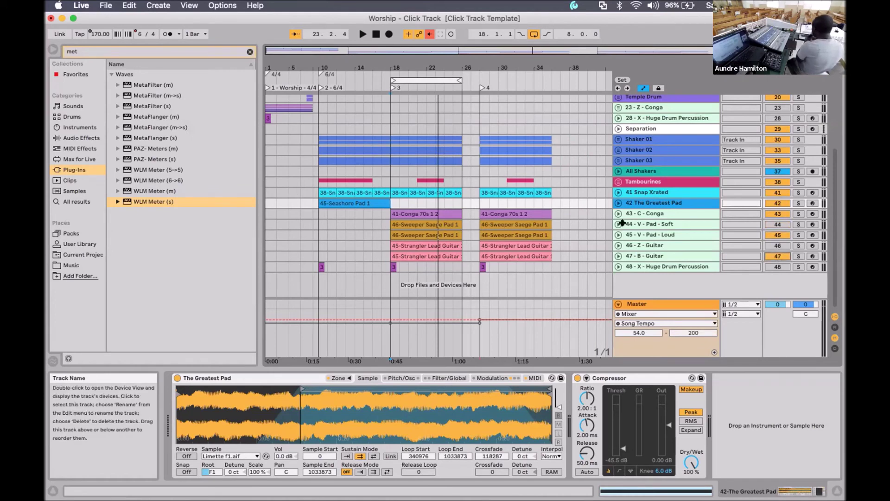
pyautogui.press('space')
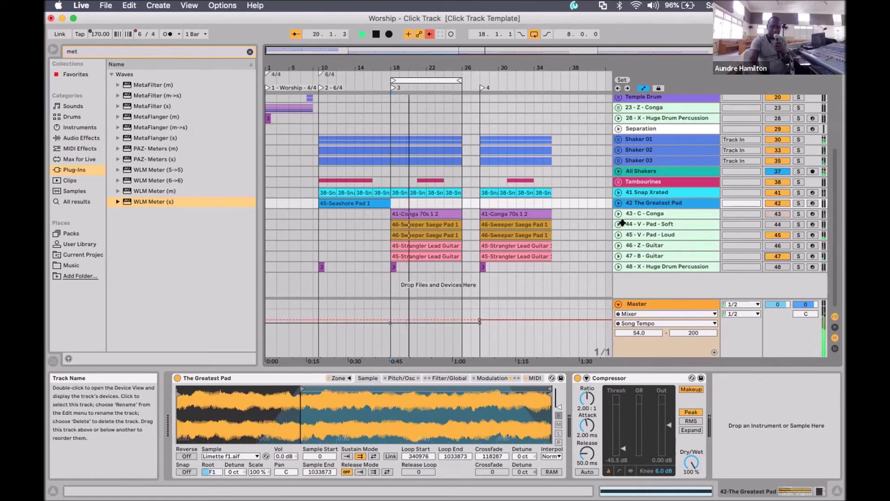
pyautogui.press('space')
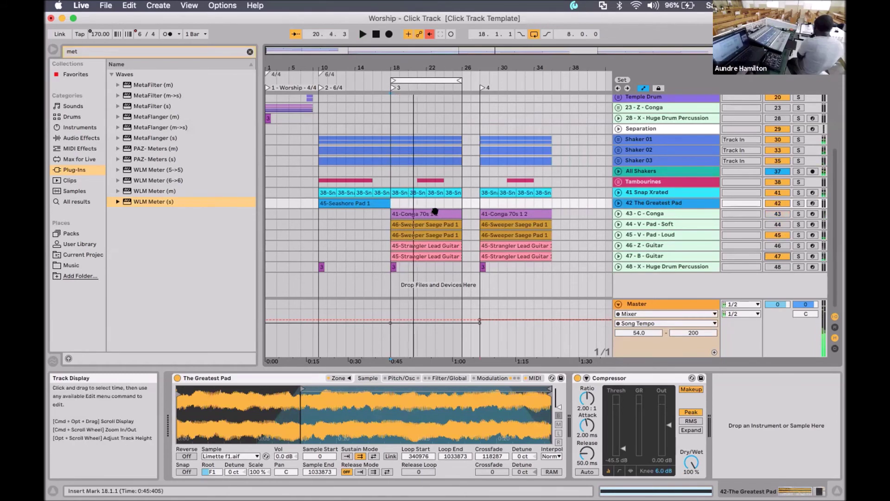
# Open the section 3 Conga and B - Guitar clips in the note editor and look over their notes.
pyautogui.click(434, 212)
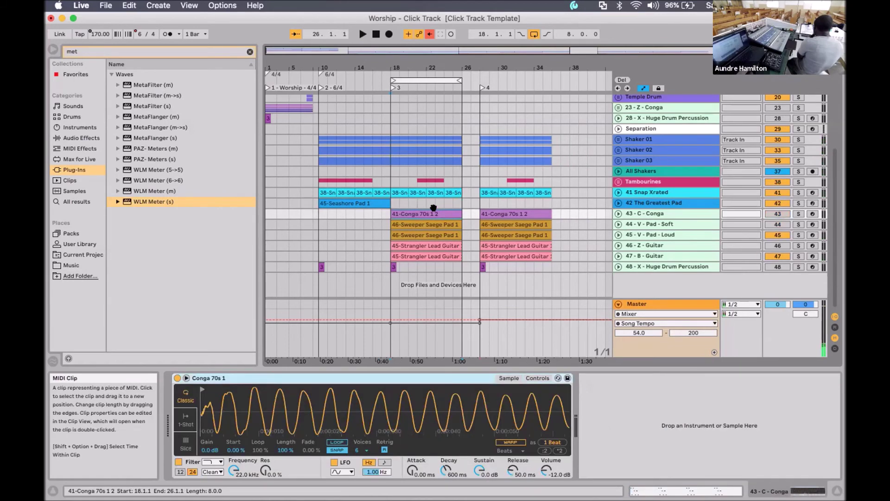
pyautogui.doubleClick(432, 211)
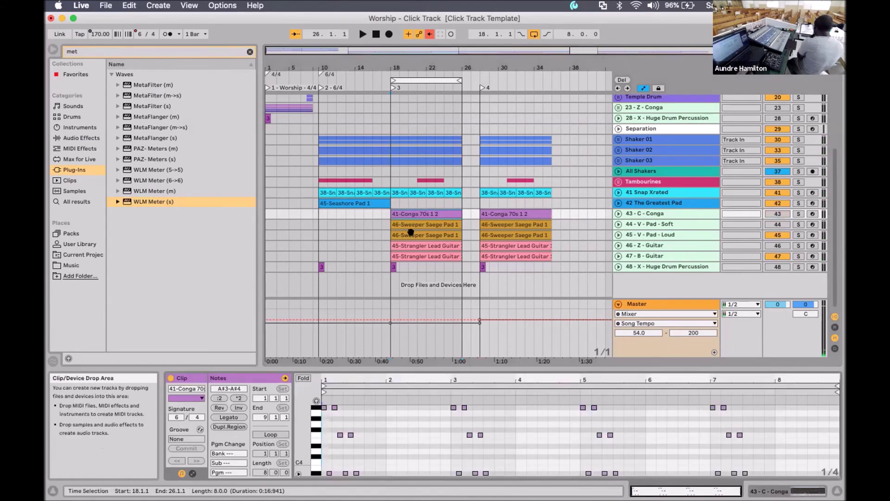
pyautogui.click(407, 253)
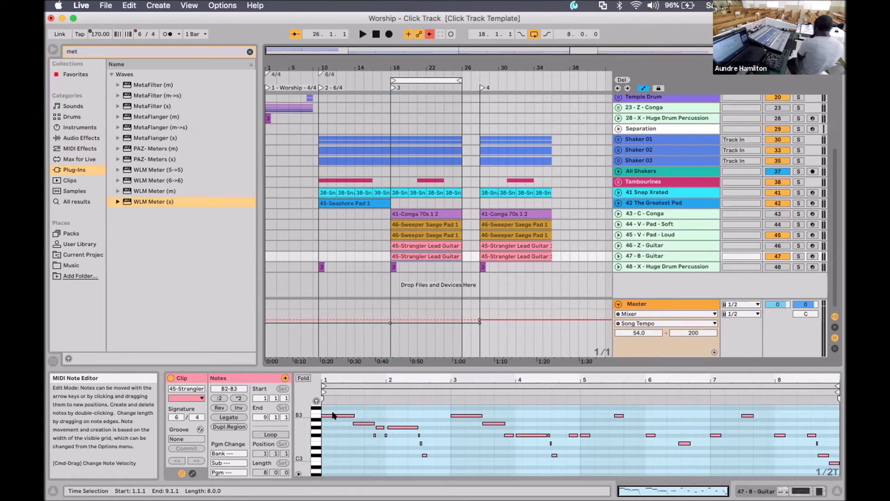
pyautogui.click(371, 422)
pyautogui.scroll(-2, 371, 422)
pyautogui.scroll(2, 372, 423)
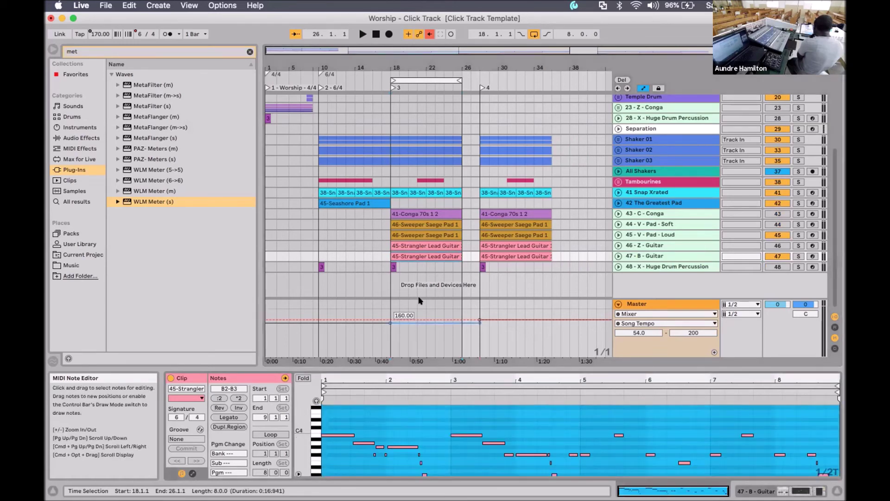
# Play section 3 and transpose all notes of its Conga clip down to E3–E4.
pyautogui.click(408, 212)
pyautogui.click(342, 423)
pyautogui.press('space')
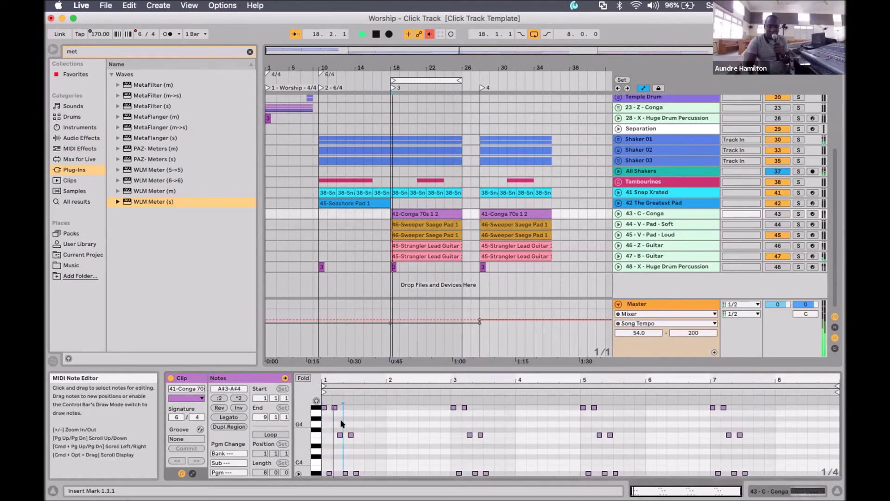
pyautogui.click(385, 413)
pyautogui.press('super+a')
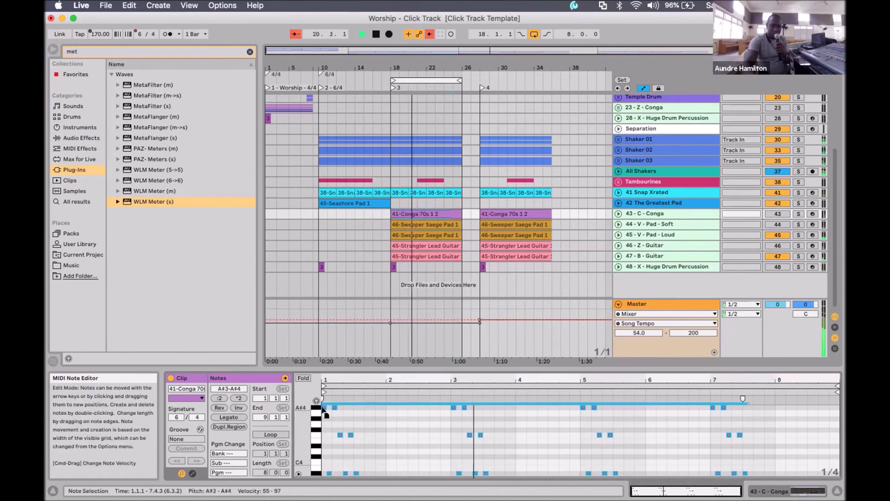
pyautogui.moveTo(323, 408); pyautogui.dragTo(326, 450)
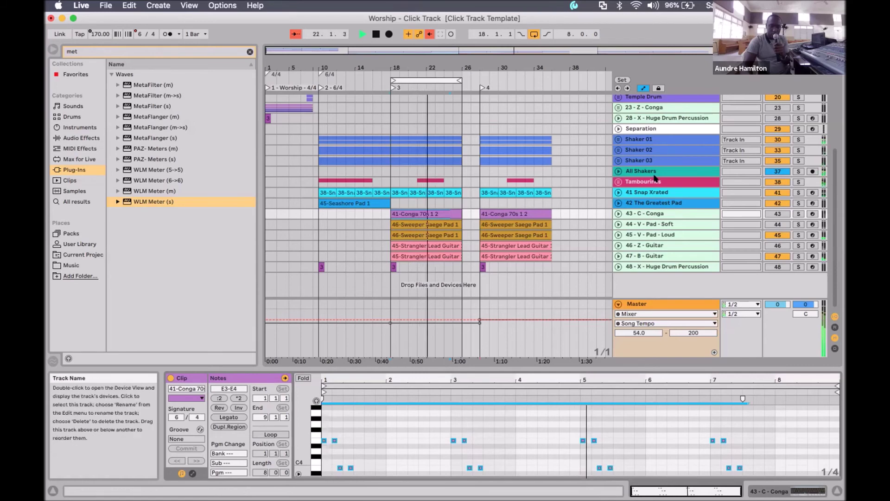
pyautogui.press('Escape')
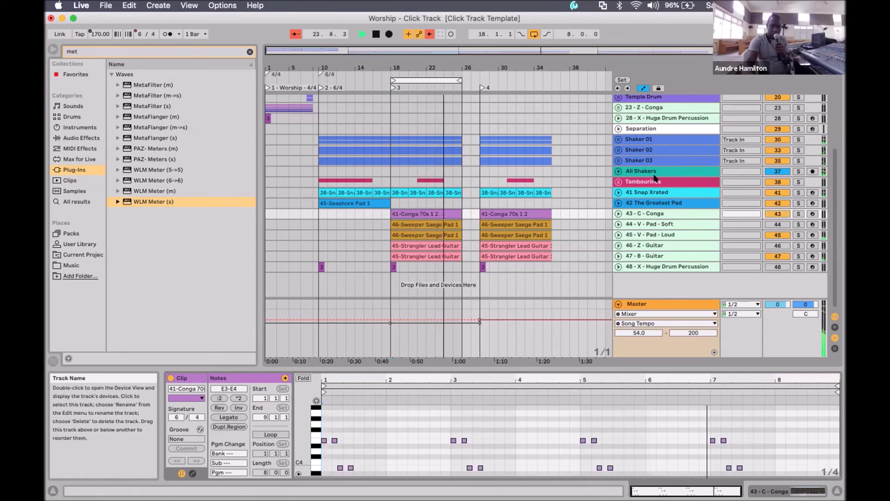
# Restart playback from bar 18 and audition the transposed Conga notes in section 3.
pyautogui.press('space')
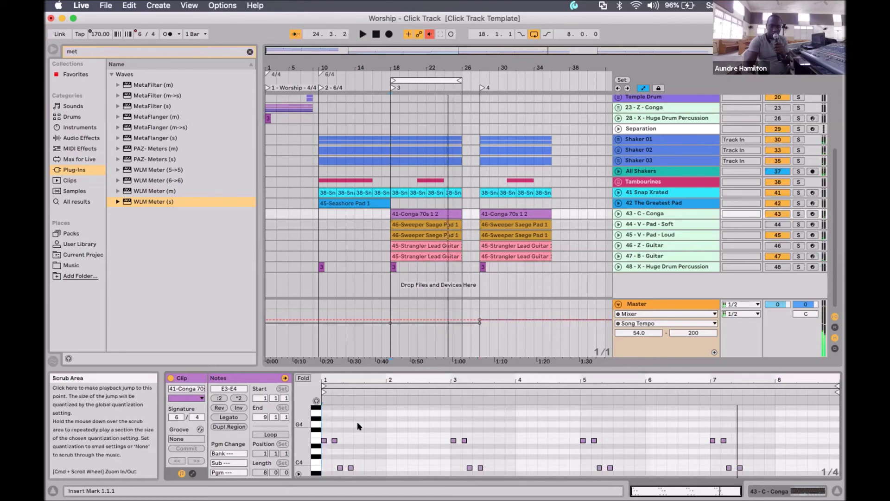
pyautogui.press('space')
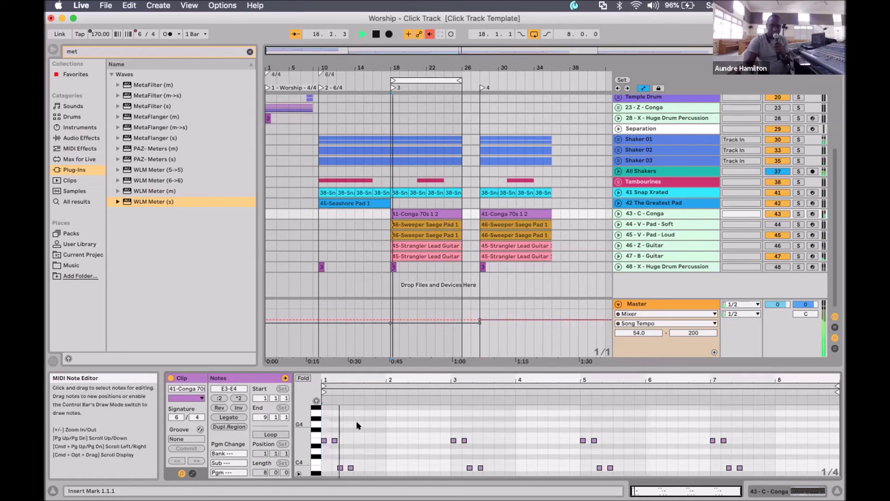
pyautogui.press('super+a')
pyautogui.press('space')
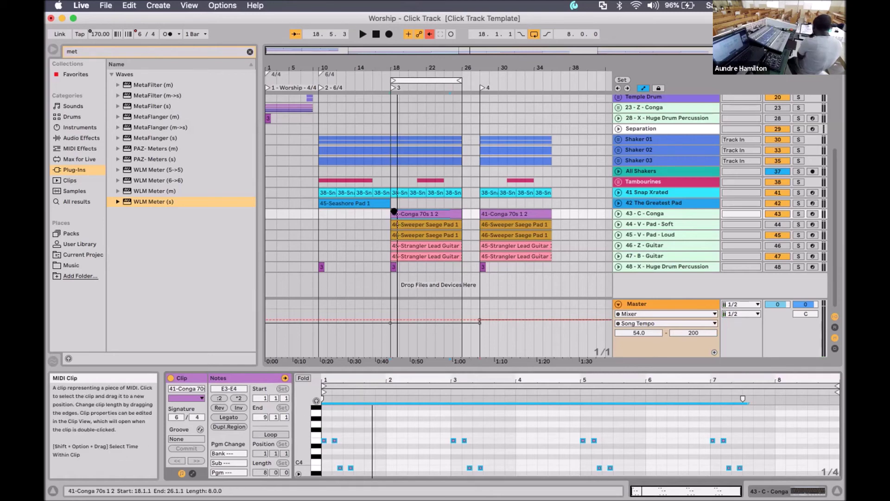
pyautogui.press('space')
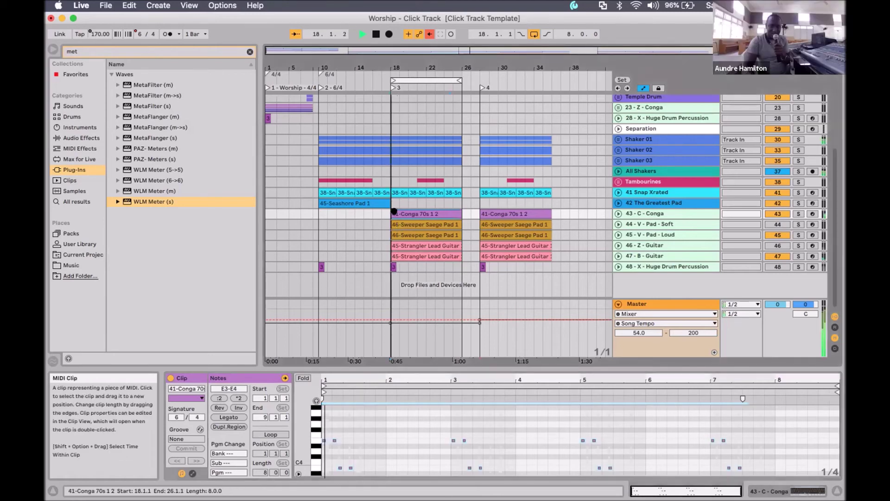
# Raise all notes of the section 3 Conga clip to A3–A4, lower them to G3–G4, and stop playback.
pyautogui.click(331, 422)
pyautogui.press('cmd+a')
pyautogui.press('Up')
pyautogui.press('Up')
pyautogui.press('Up')
pyautogui.press('Up')
pyautogui.press('Up')
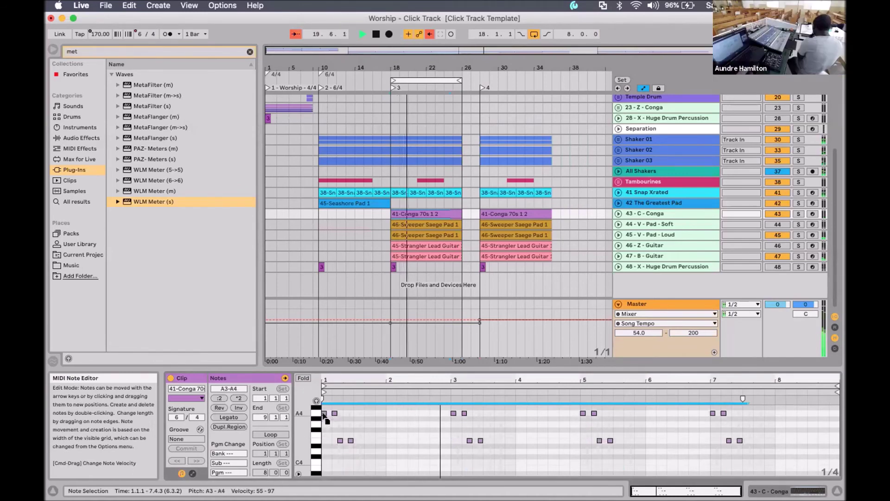
pyautogui.press('Down')
pyautogui.press('Down')
pyautogui.press('space')
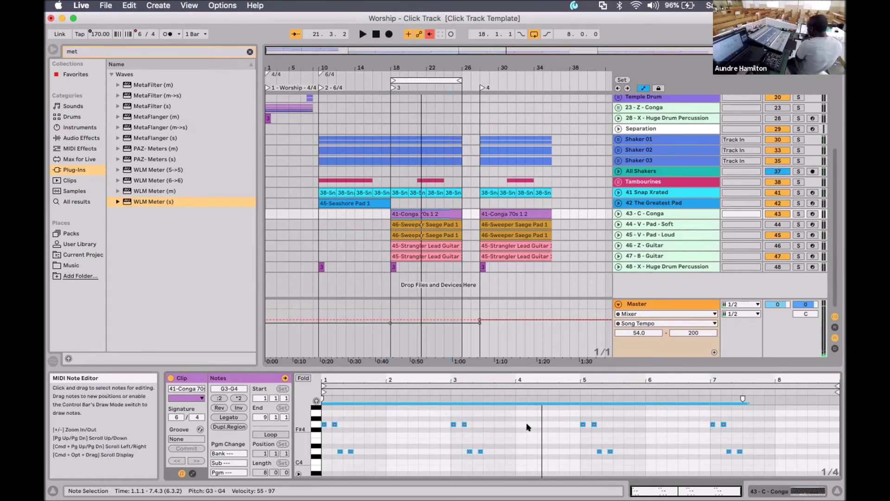
# Audition section 3 briefly and move the sustained note of its V - Pad - Soft clip to E3.
pyautogui.click(503, 304)
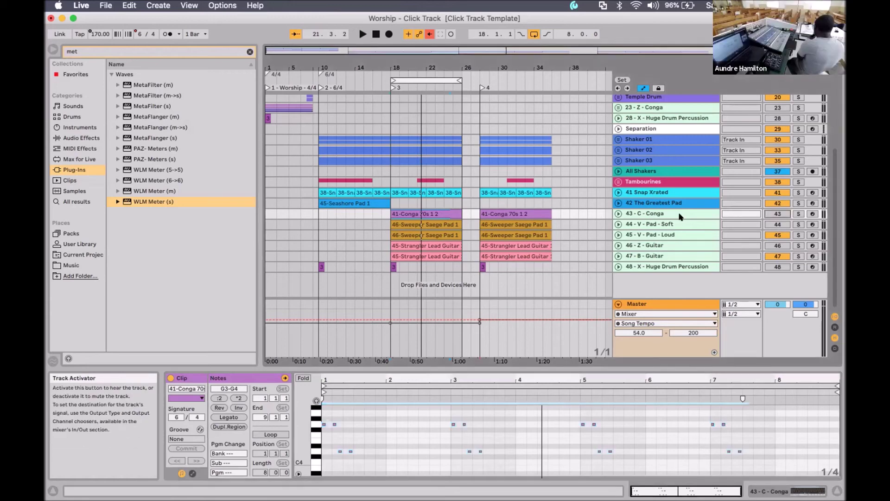
pyautogui.press('space')
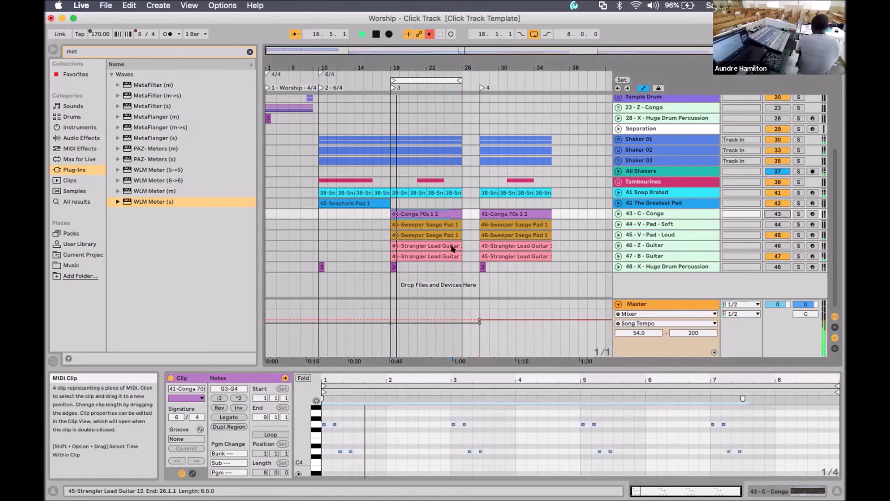
pyautogui.press('space')
pyautogui.click(441, 225)
pyautogui.click(326, 413)
pyautogui.moveTo(327, 439); pyautogui.dragTo(328, 463)
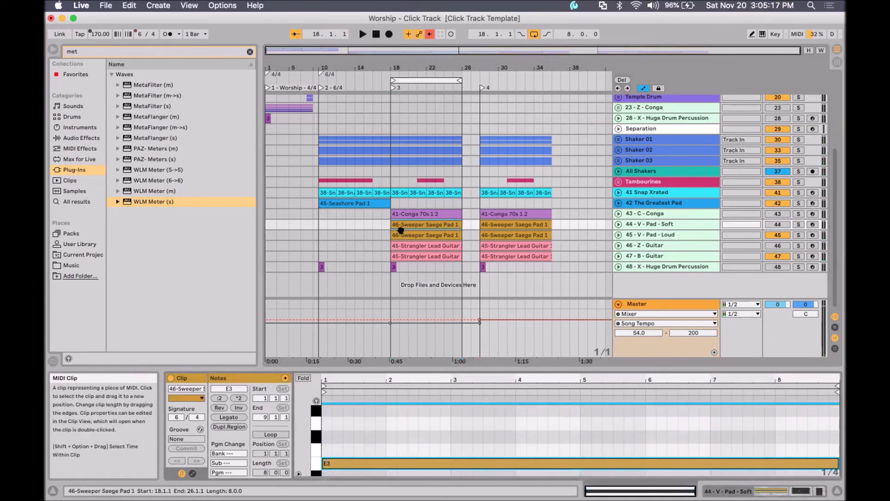
# Move the sustained note of the section 3 V - Pad - Loud clip to E3 and play the section.
pyautogui.click(401, 235)
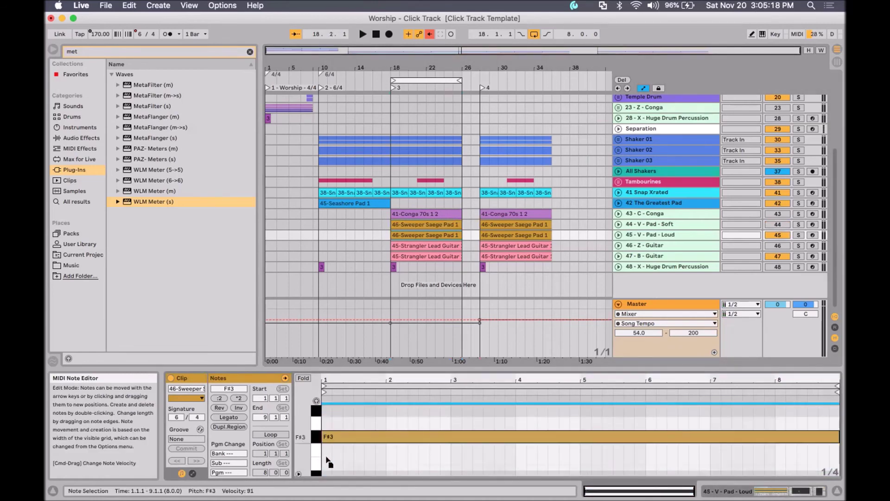
pyautogui.moveTo(329, 461); pyautogui.dragTo(328, 463)
pyautogui.press('space')
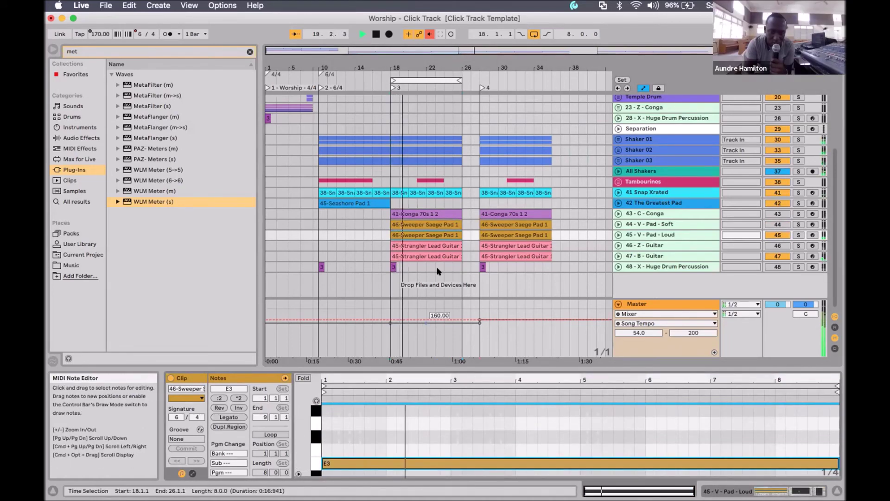
# Transpose all notes of the section 3 Conga clip up to A3–A4 and audition it from bar 18.
pyautogui.click(408, 213)
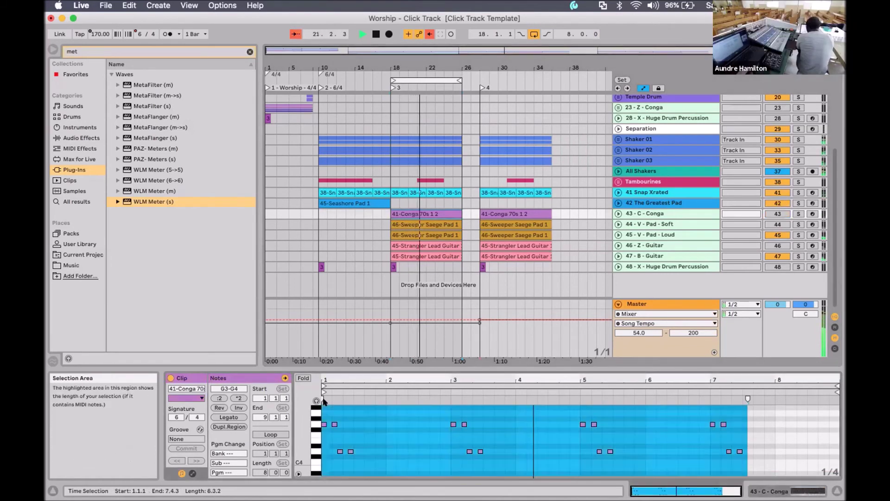
pyautogui.click(323, 401)
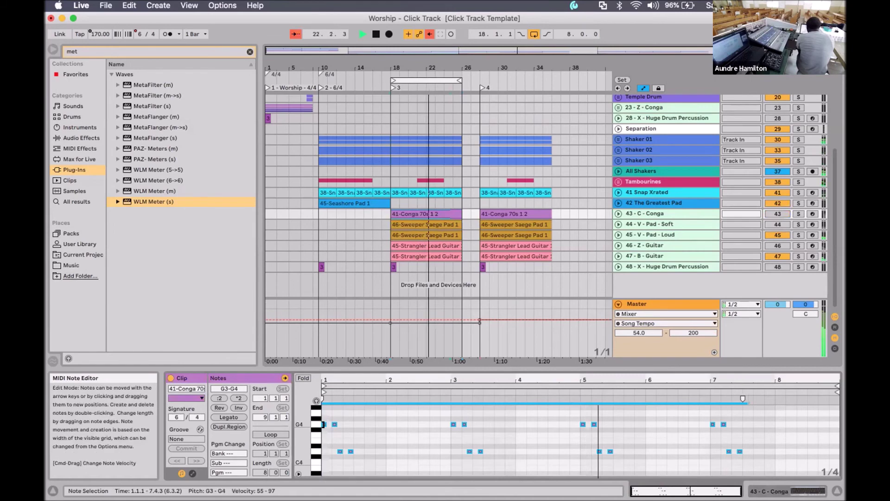
pyautogui.press('super+a')
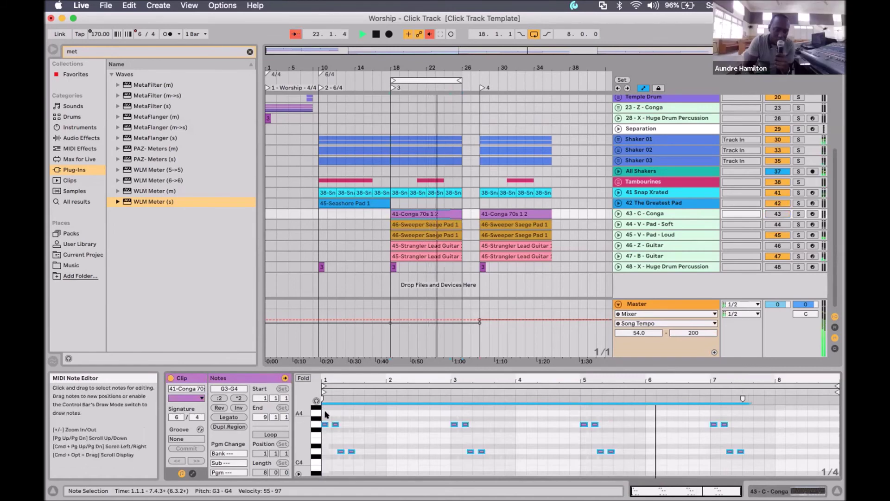
pyautogui.press('Up')
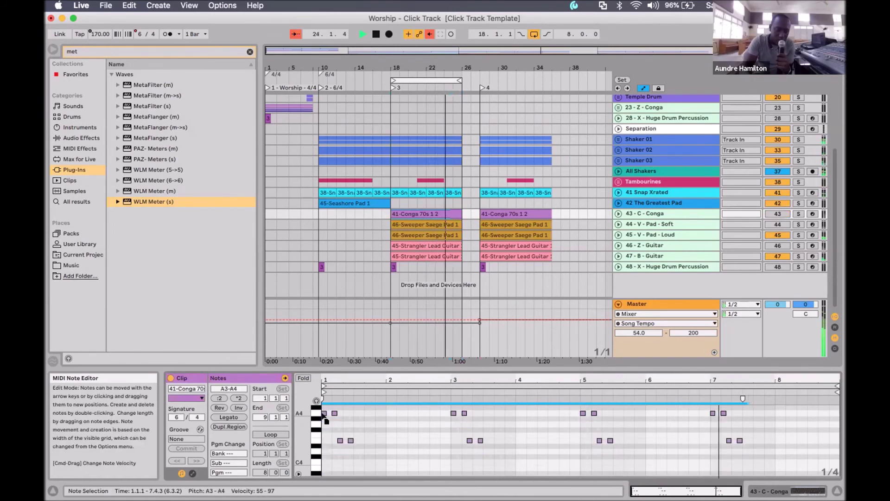
pyautogui.press('Up')
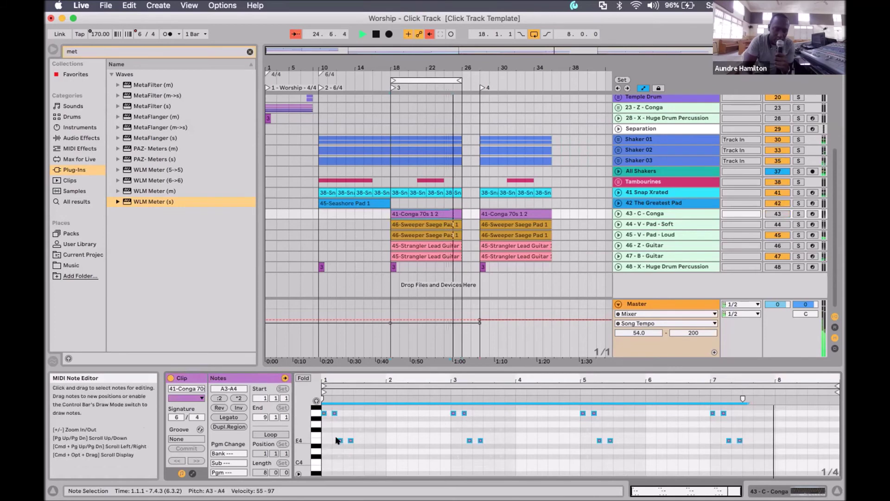
pyautogui.click(343, 407)
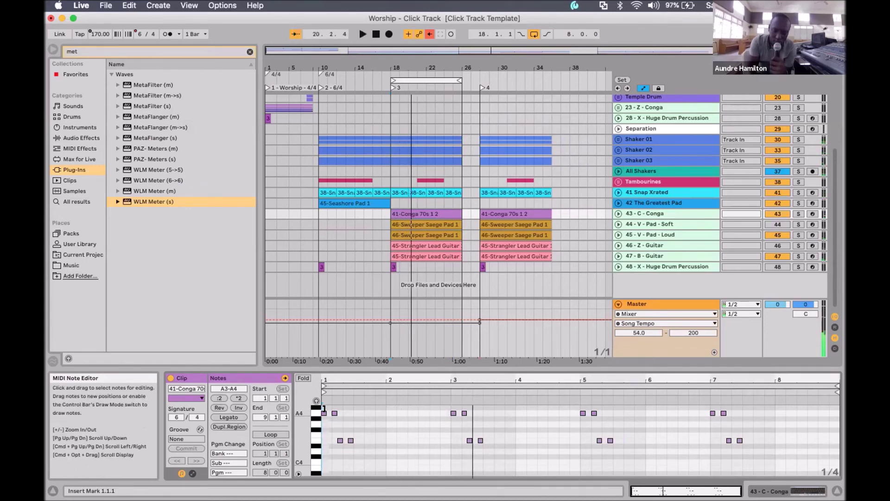
pyautogui.click(357, 432)
pyautogui.press('space')
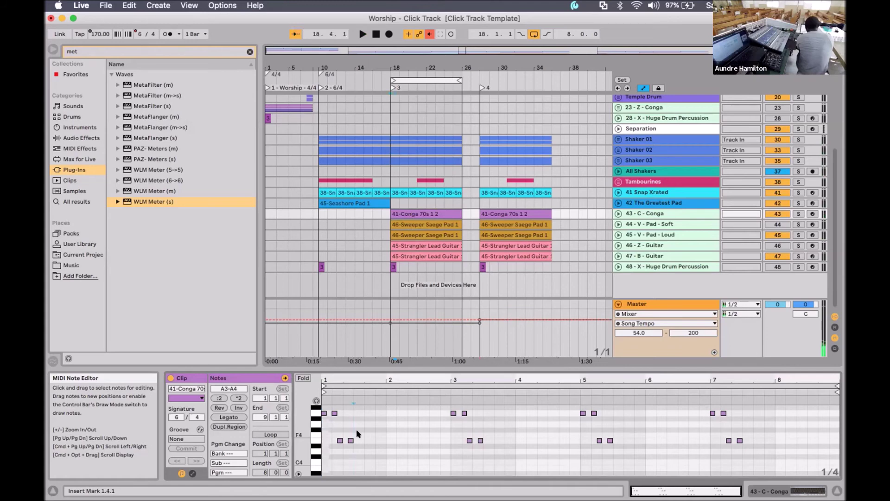
# Shift all section 3 Conga notes to A#3–A#4, play the section, and lower the notes to F#3–F#4.
pyautogui.press('super+a')
pyautogui.moveTo(468, 441); pyautogui.dragTo(469, 435)
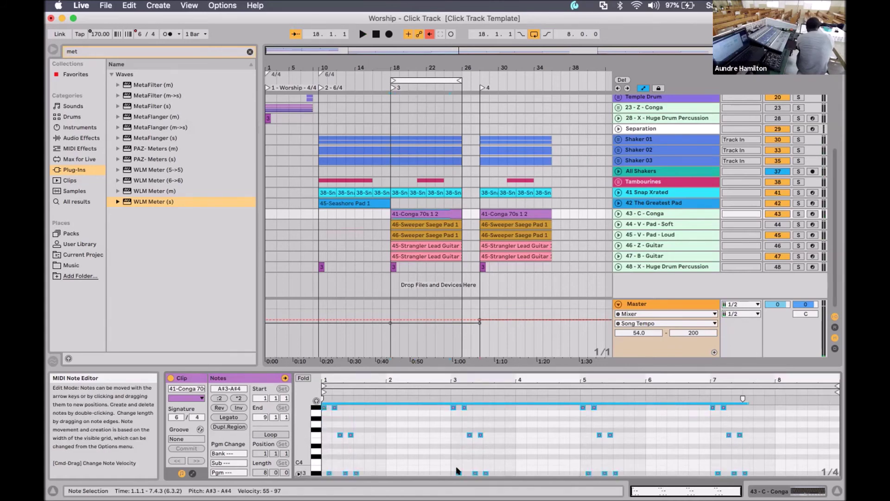
pyautogui.scroll(-3, 458, 464)
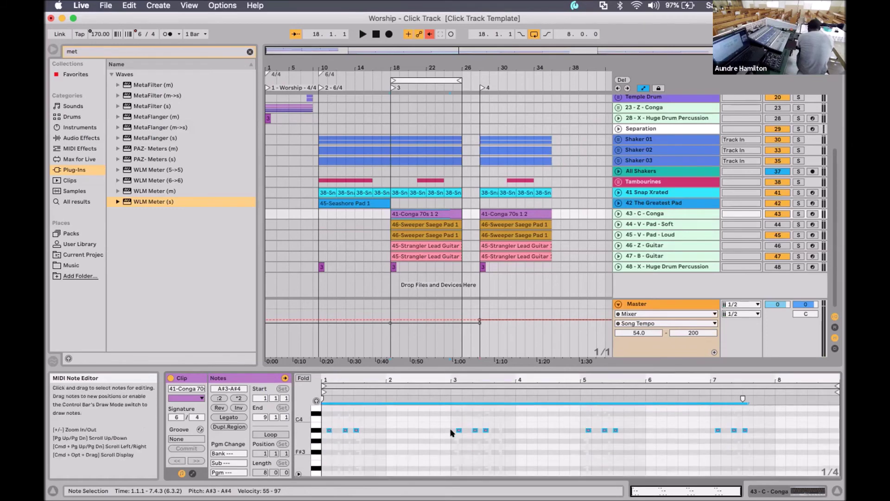
pyautogui.press('space')
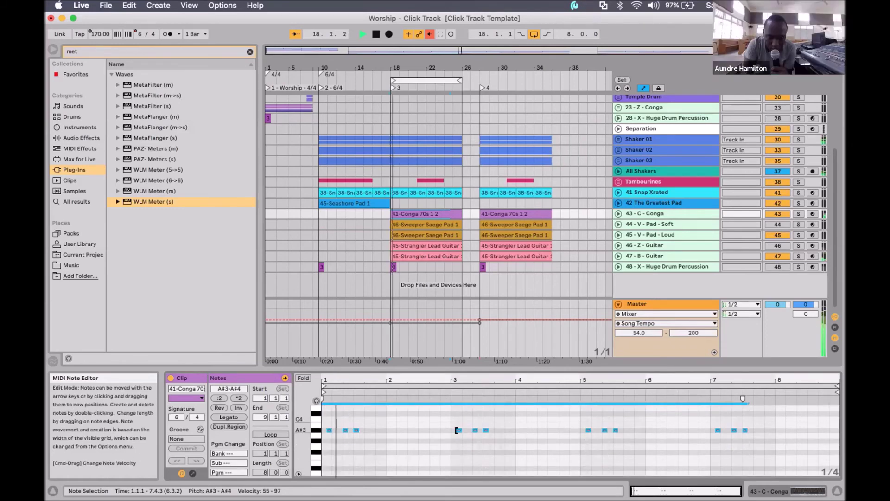
pyautogui.moveTo(458, 431); pyautogui.dragTo(458, 452)
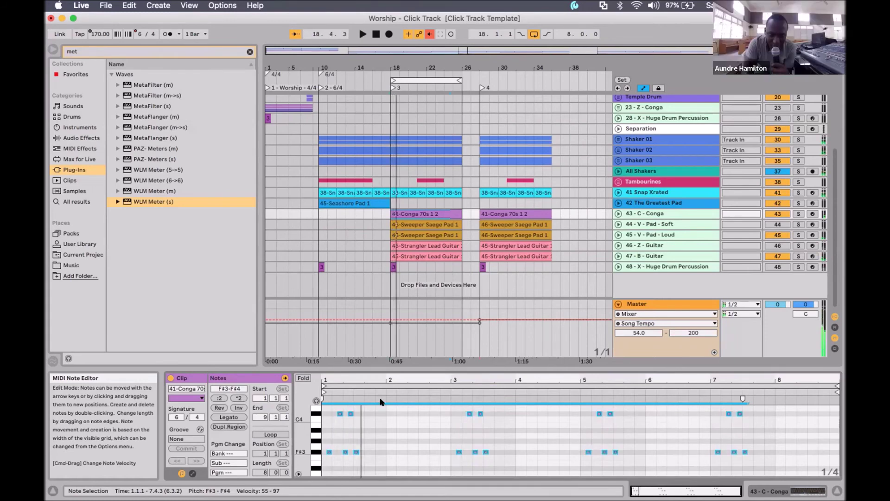
pyautogui.scroll(3, 398, 441)
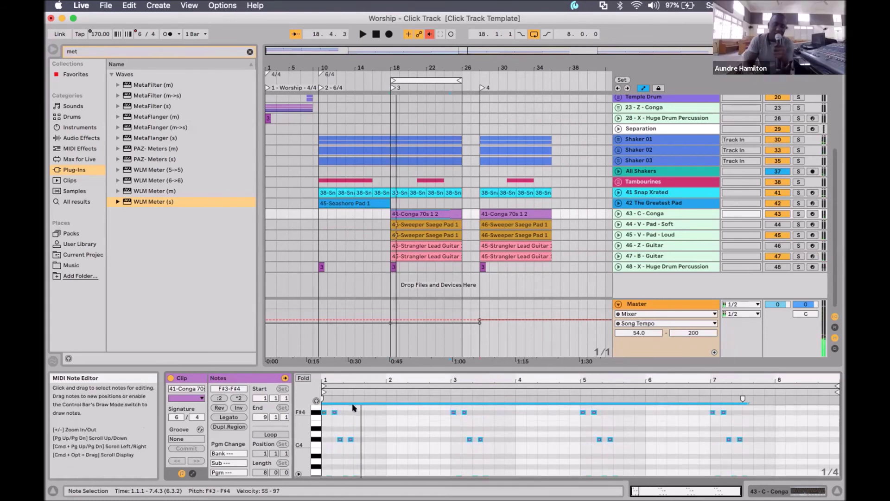
pyautogui.click(396, 441)
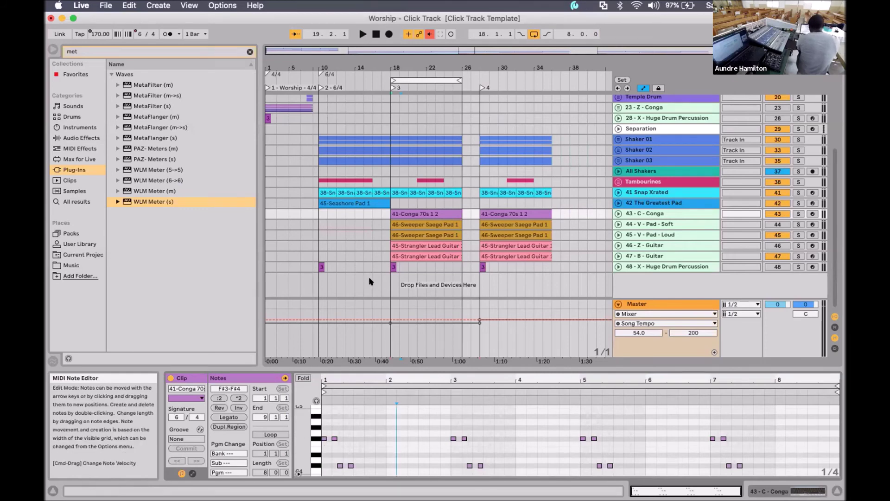
# Play section 3 from bar 18 and activate the C - Conga track.
pyautogui.click(389, 266)
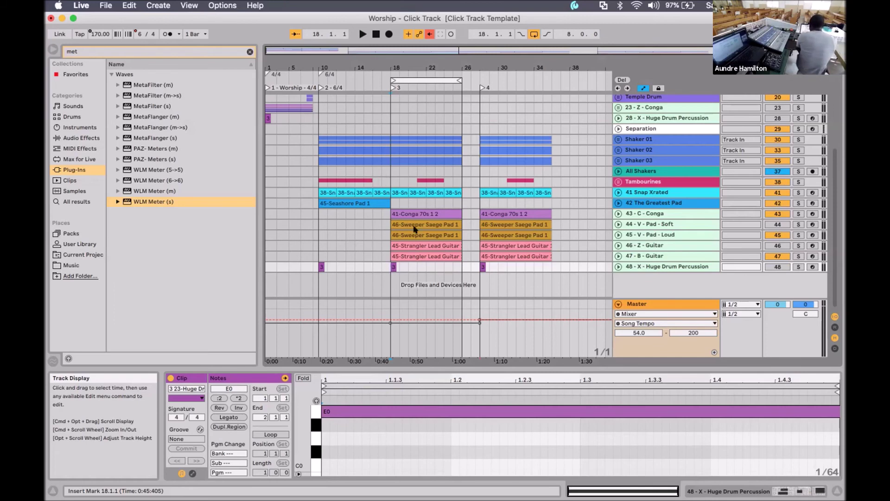
pyautogui.press('space')
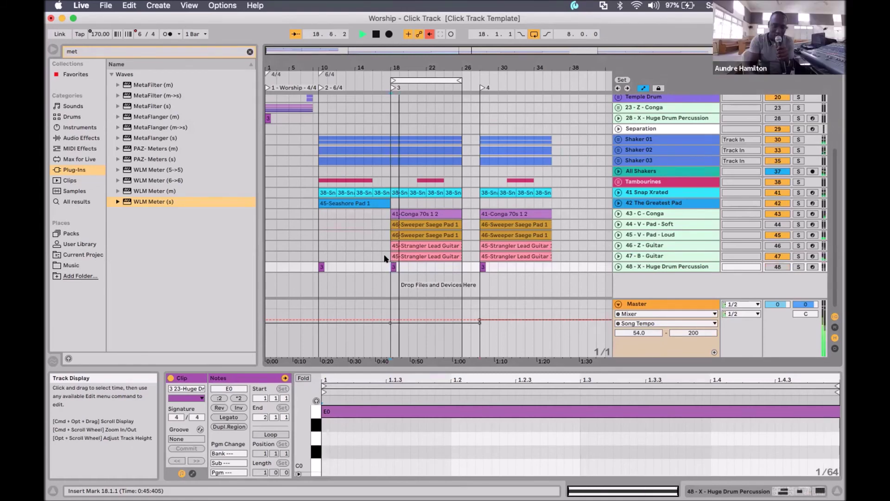
pyautogui.click(648, 212)
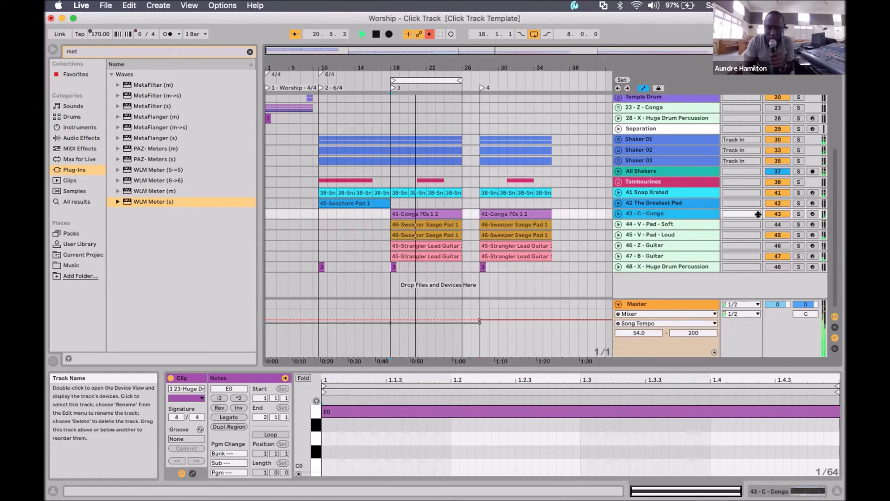
# Lower the 43 - C - Conga track volume to -25.5 dB and show the return tracks.
pyautogui.click(618, 213)
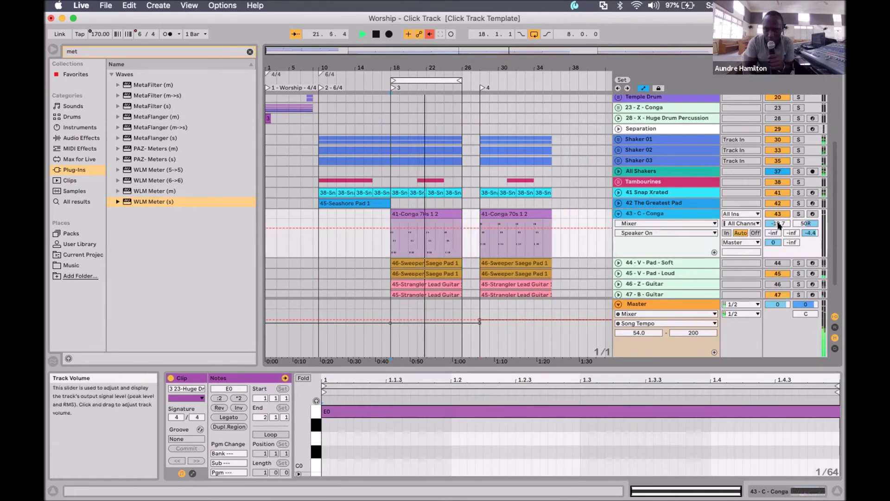
pyautogui.moveTo(779, 223); pyautogui.dragTo(778, 231)
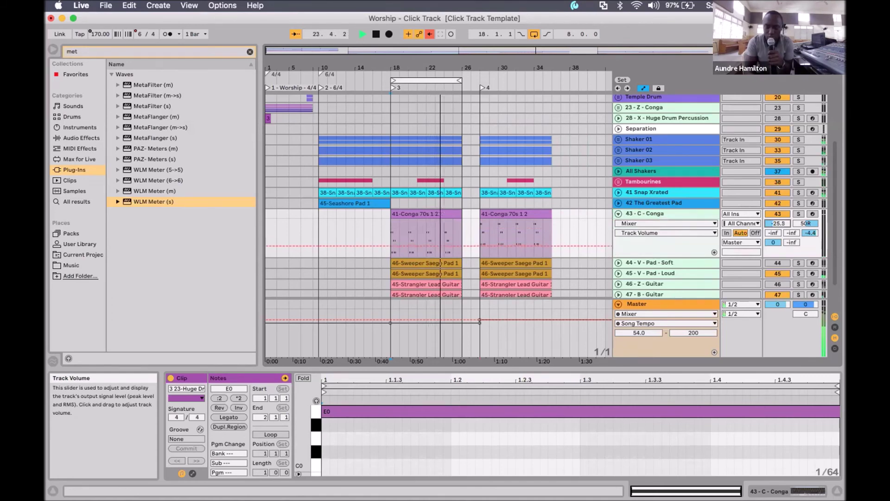
pyautogui.click(835, 327)
pyautogui.click(835, 327)
pyautogui.click(835, 327)
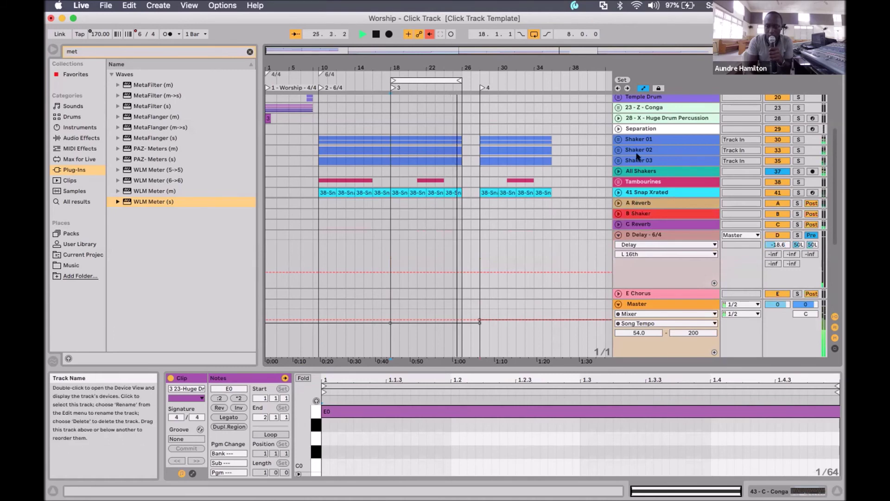
# Audition section 3 with the 46 - Z - Guitar track temporarily activated, and deactivate it again.
pyautogui.scroll(-2, 637, 156)
pyautogui.scroll(-9, 638, 156)
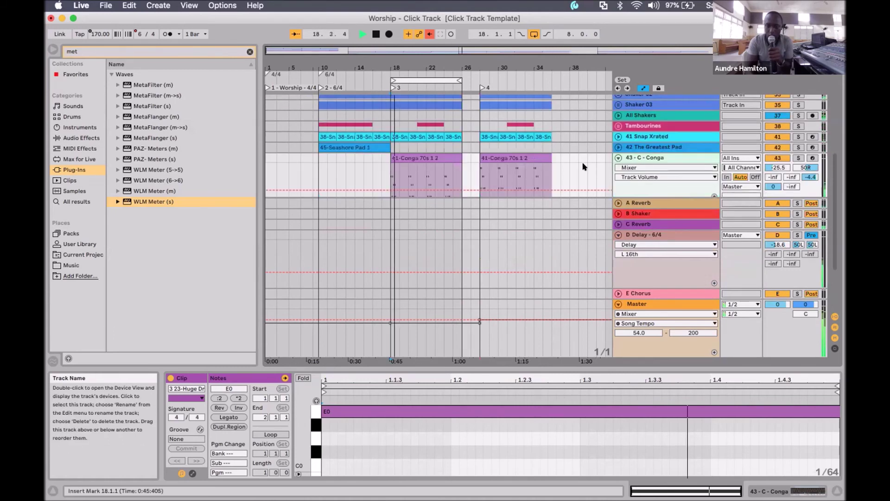
pyautogui.scroll(-2, 586, 165)
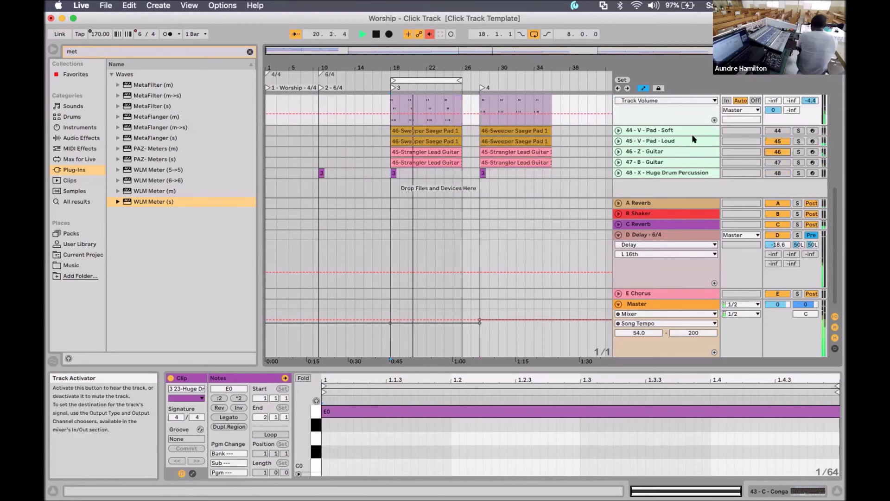
pyautogui.scroll(3, 693, 139)
pyautogui.scroll(-3, 694, 139)
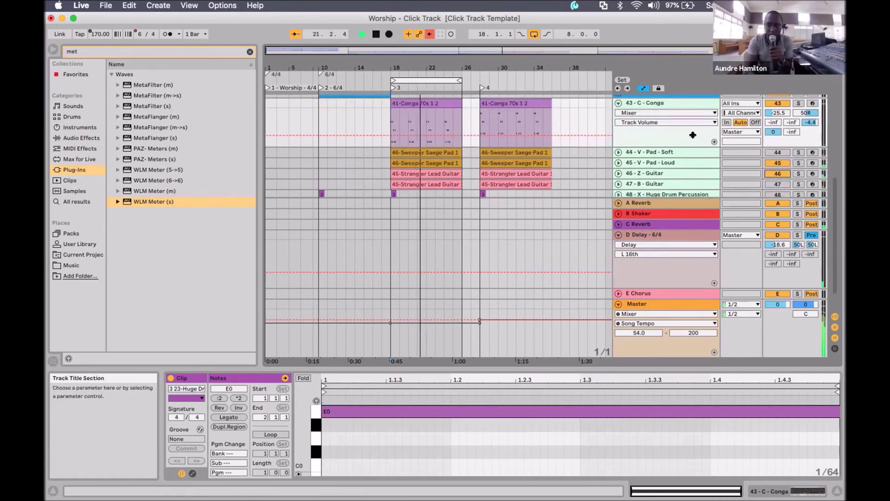
pyautogui.scroll(1, 698, 140)
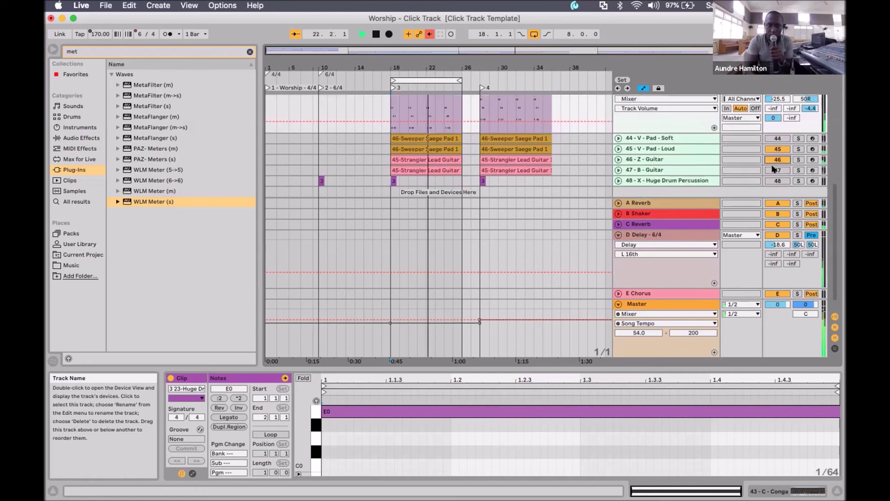
pyautogui.scroll(3, 600, 160)
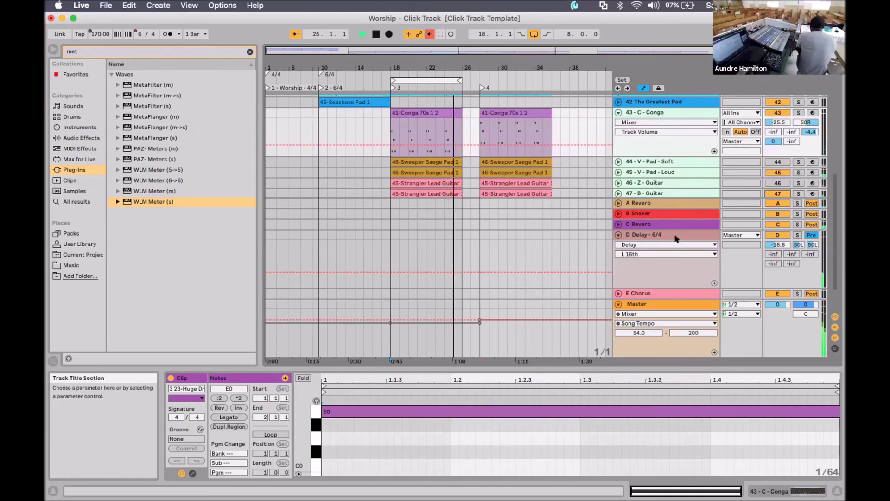
# On the D Delay - 6/4 return, try delay times of 2, 3 and 1 sixteenths with feedback at 7.5% and 9.8%.
pyautogui.click(644, 235)
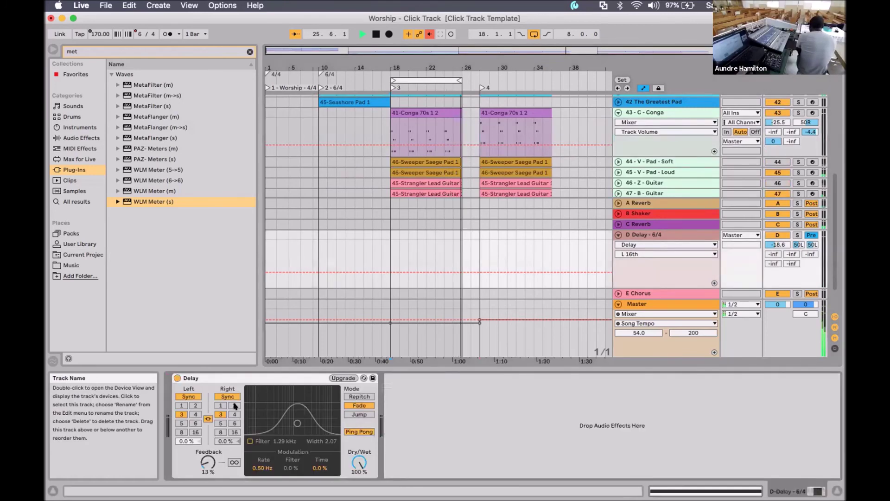
pyautogui.click(234, 406)
pyautogui.click(221, 414)
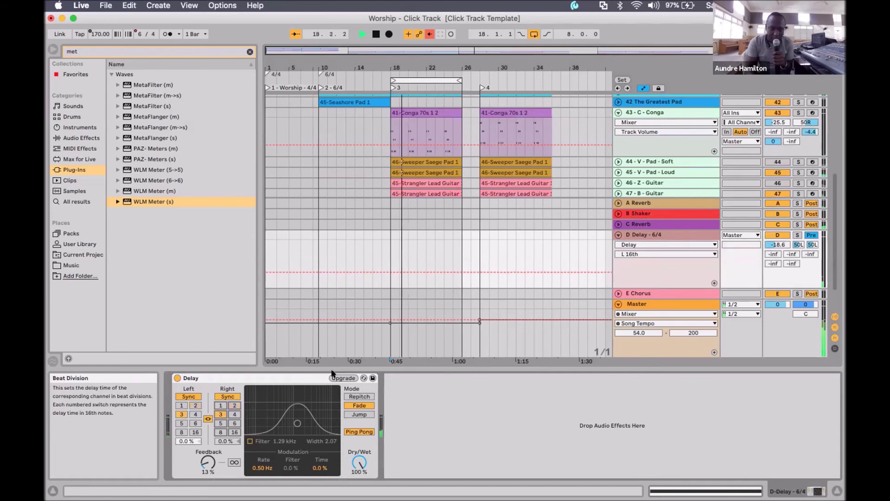
pyautogui.click(208, 462)
pyautogui.moveTo(208, 462)
pyautogui.mouseDown()
pyautogui.moveTo(207, 455)
pyautogui.moveTo(199, 461)
pyautogui.mouseUp()
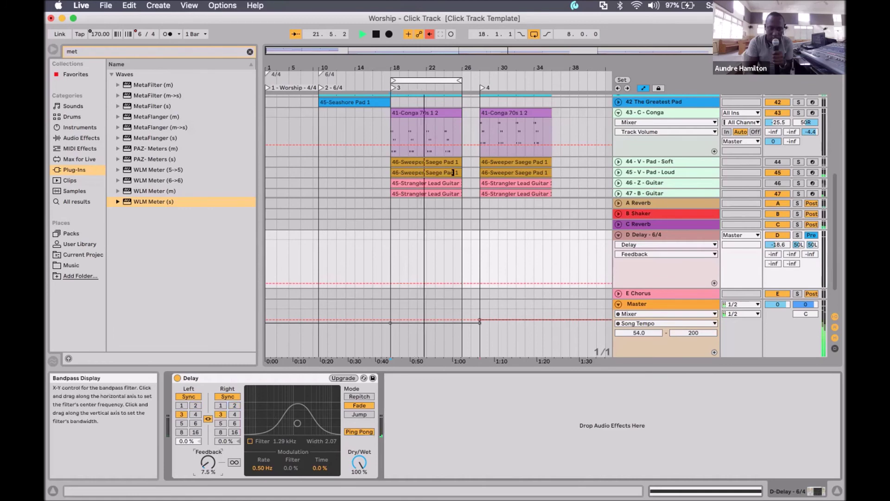
pyautogui.click(221, 405)
pyautogui.moveTo(207, 463); pyautogui.dragTo(208, 457)
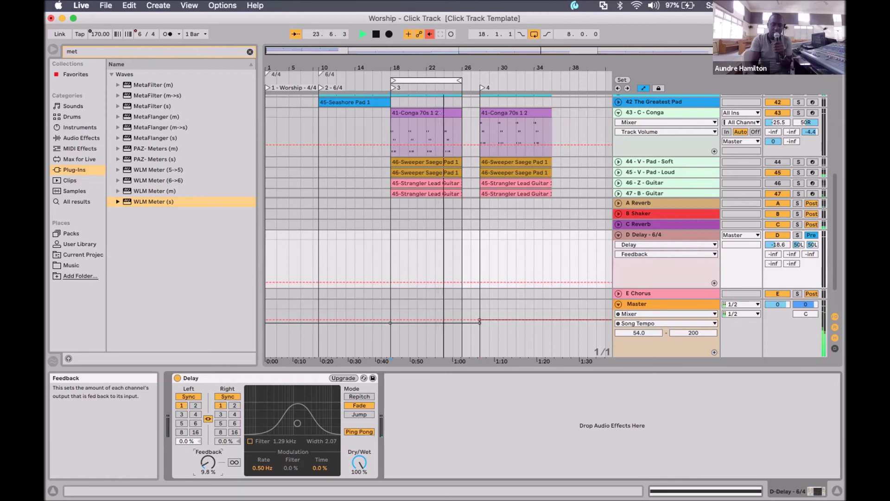
# Set the D Delay - 6/4 return to 6 sixteenths with 16% feedback and lower the C - Conga volume to -26.8 dB.
pyautogui.click(235, 423)
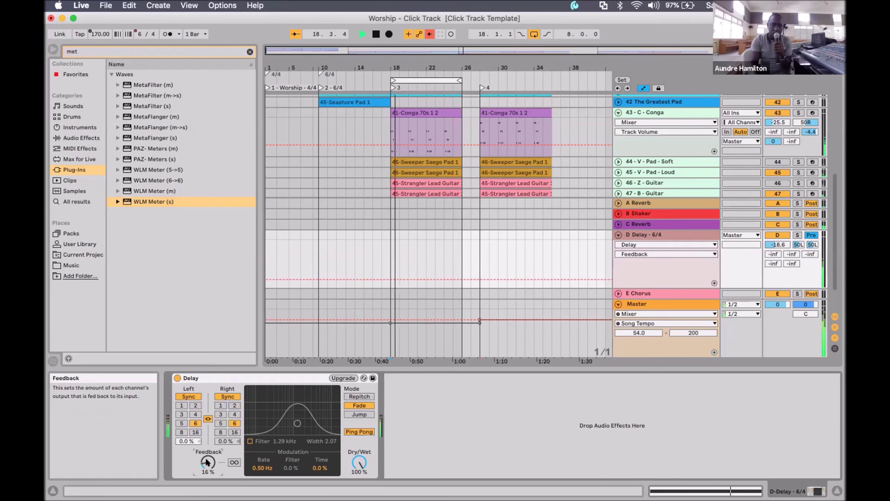
pyautogui.moveTo(207, 463); pyautogui.dragTo(207, 459)
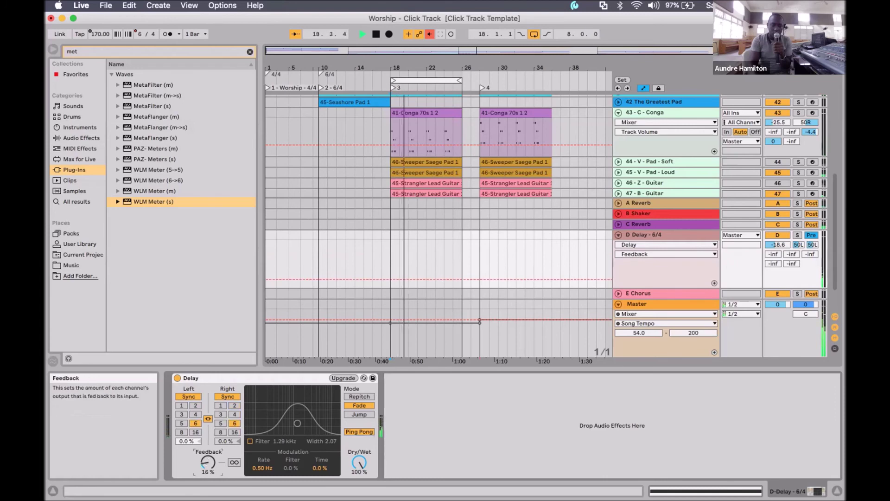
pyautogui.click(221, 423)
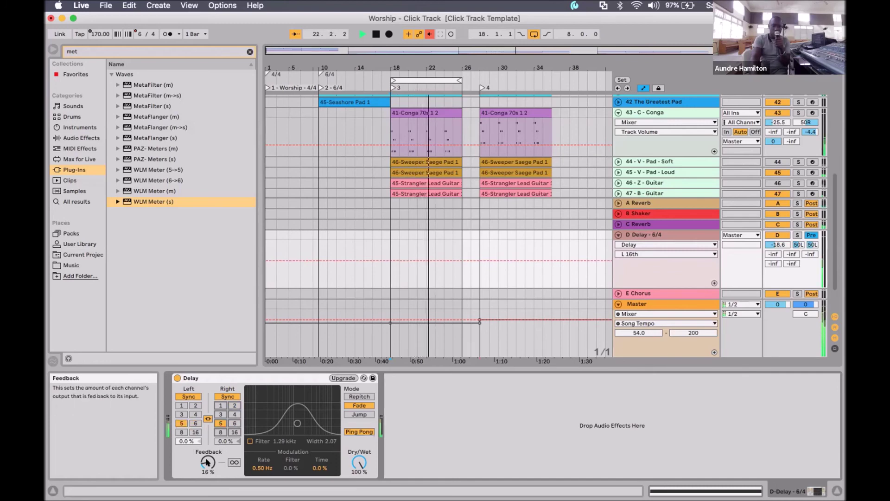
pyautogui.click(233, 423)
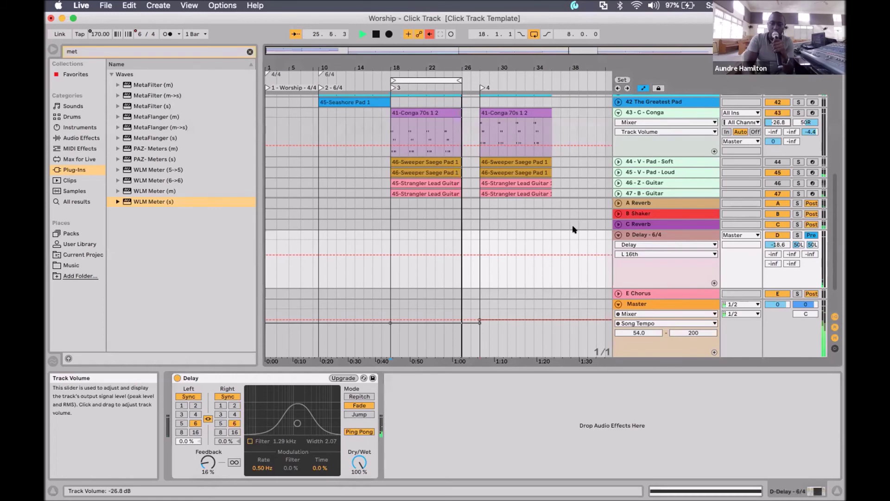
pyautogui.scroll(-2, 773, 167)
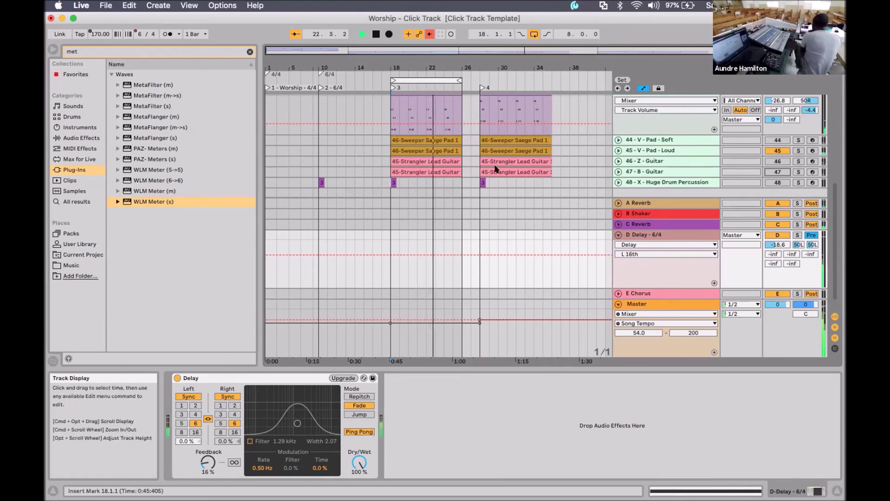
# Switch to the StudioLive mixer in Universal Control and lower the FX A master fader to about -4.88.
pyautogui.hotkey('ctrl', 'Up')
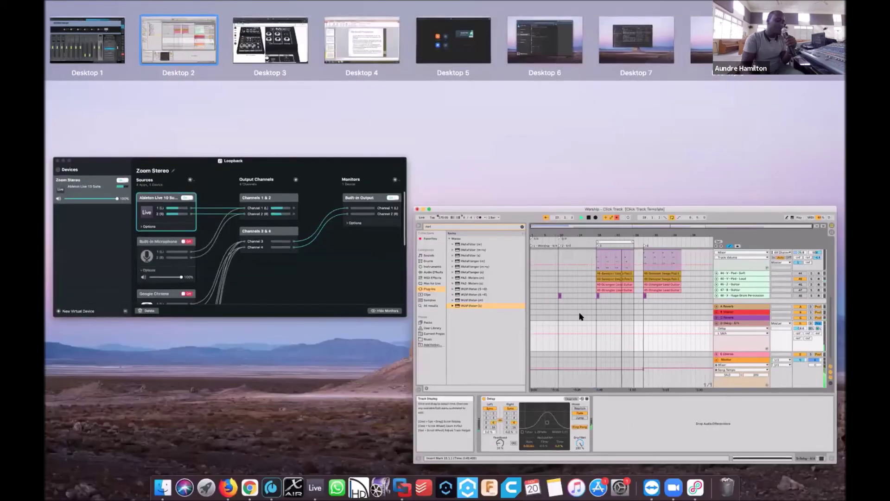
pyautogui.hotkey('ctrl', 'Left')
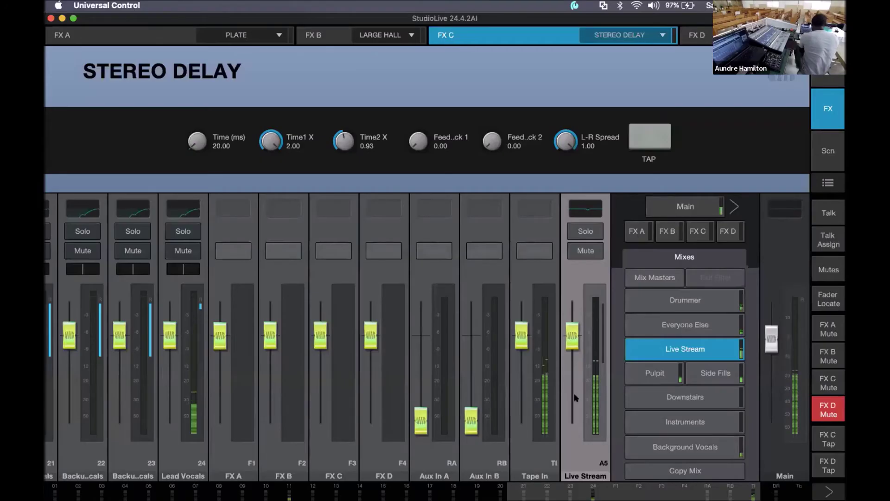
pyautogui.click(573, 416)
pyautogui.moveTo(577, 355); pyautogui.dragTo(574, 352)
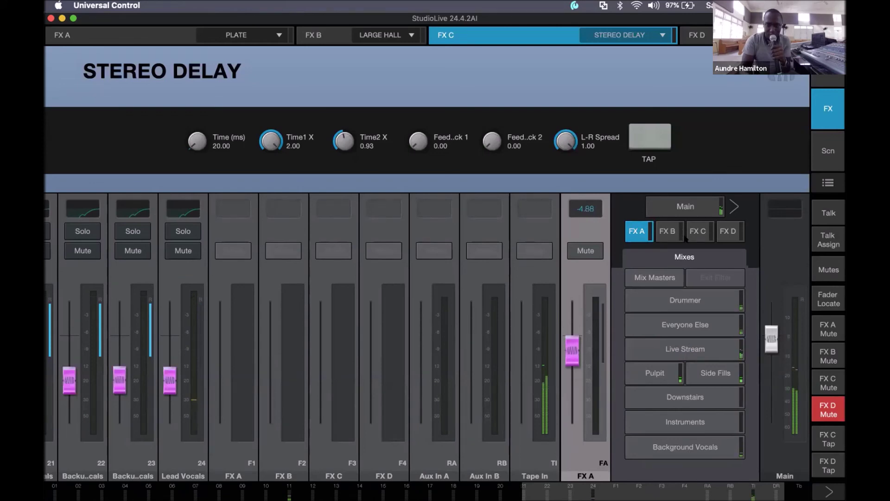
# Unmute the FX D effect on the mixer and lower the FX A master fader further.
pyautogui.click(724, 231)
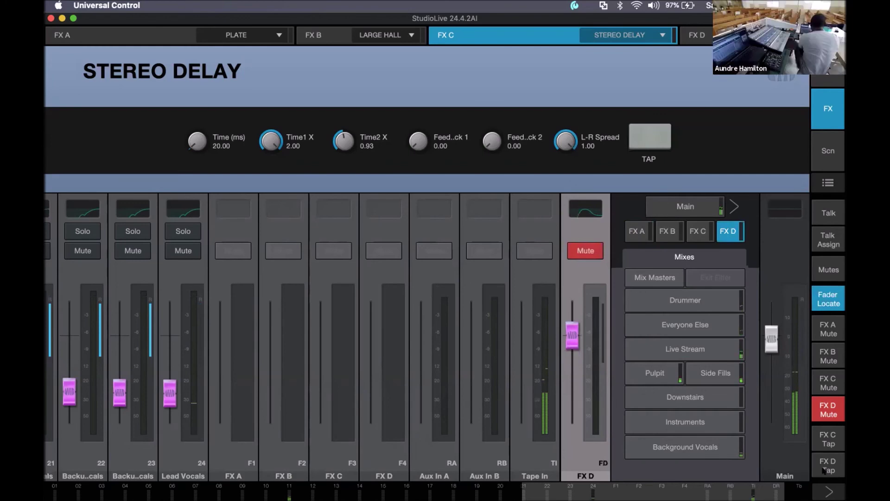
pyautogui.click(828, 410)
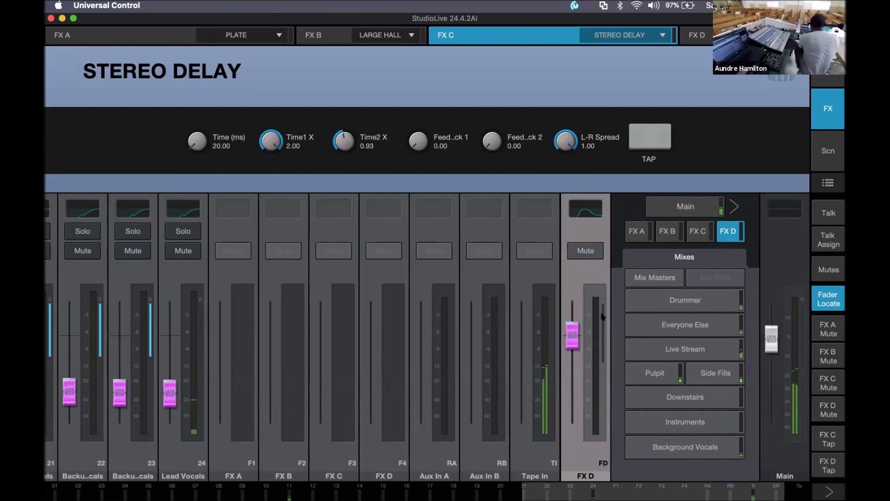
pyautogui.moveTo(573, 347); pyautogui.dragTo(574, 360)
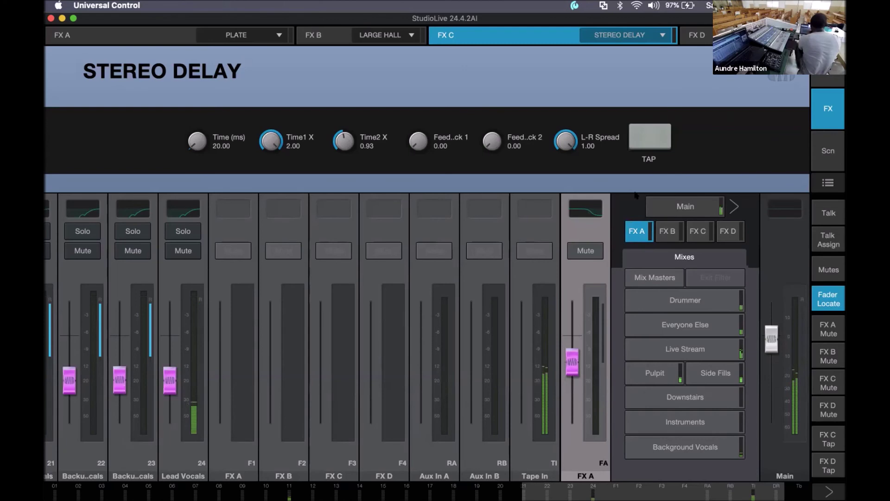
# Switch back to Ableton Live, activate the 46 - Z - Guitar track in looping section 3, and stop playback.
pyautogui.press('super+Tab')
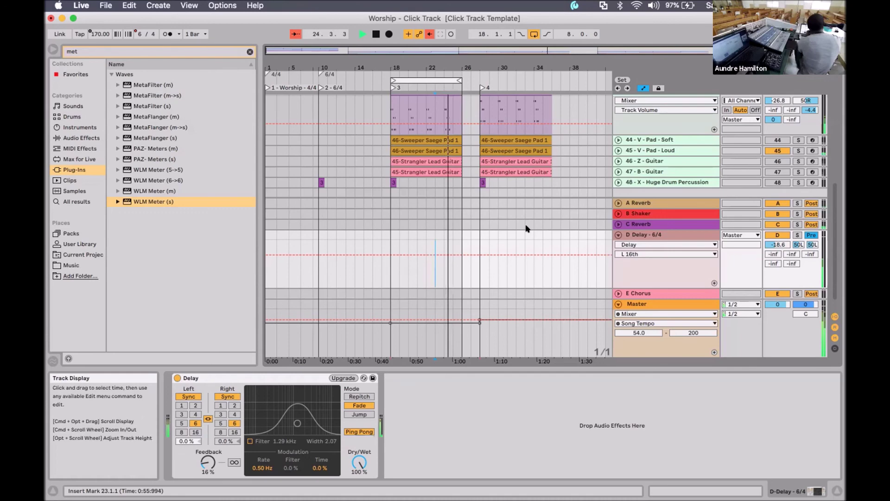
pyautogui.scroll(3, 519, 222)
pyautogui.scroll(-1, 520, 223)
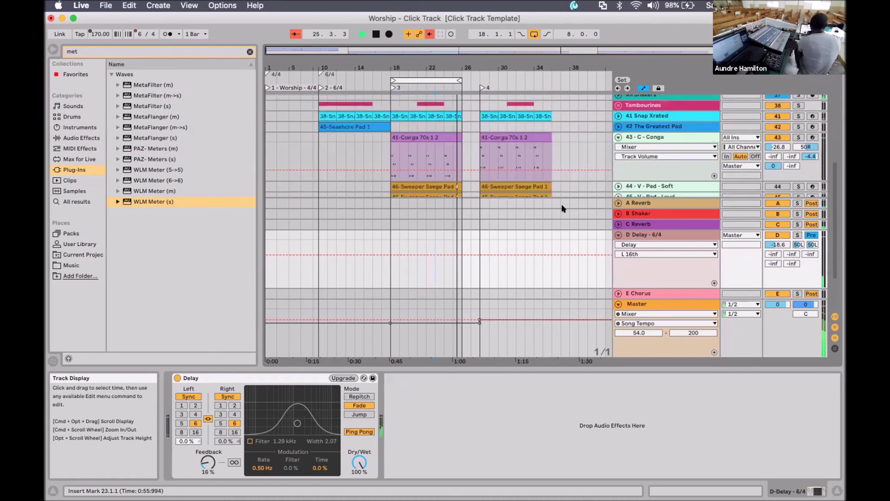
pyautogui.scroll(-2, 779, 169)
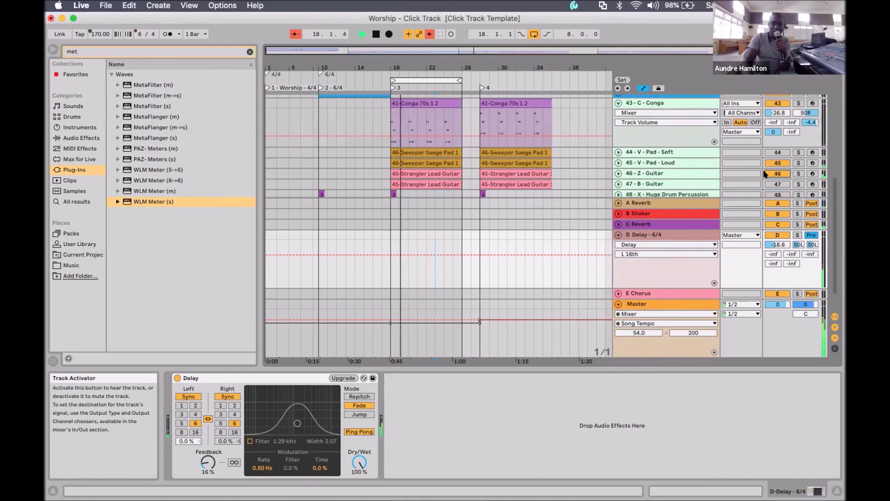
pyautogui.press('space')
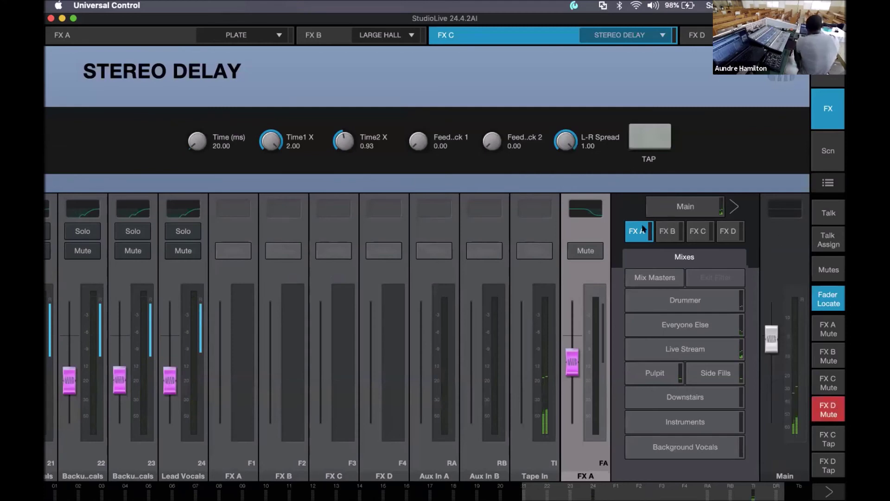
# Pull the FX A master fader in Universal Control fully down and return to Ableton Live.
pyautogui.moveTo(572, 362); pyautogui.dragTo(579, 426)
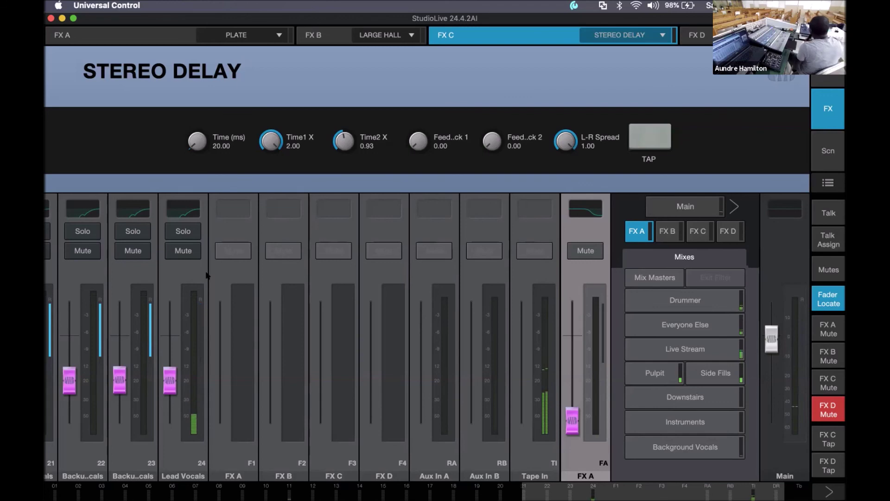
pyautogui.hotkey('ctrl', 'Right')
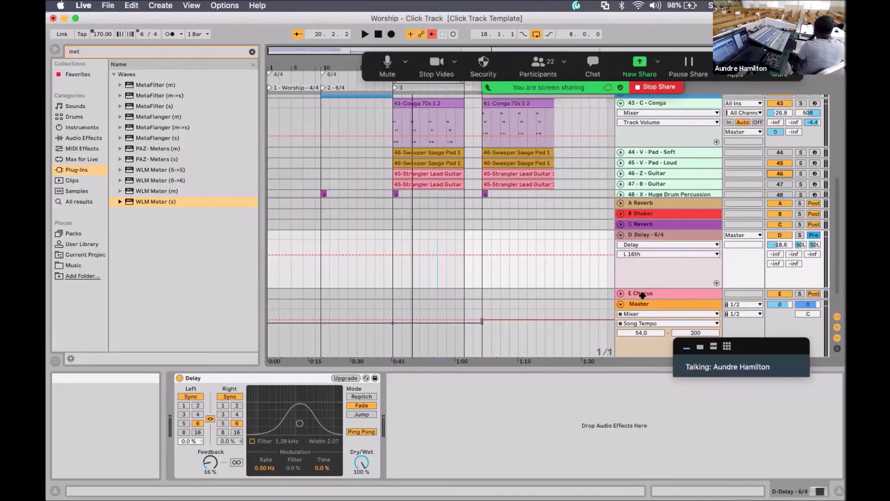
# Examine the WLM Meter and L3-LL Multimaximizer plug-ins on the Master track and close their windows.
pyautogui.click(645, 306)
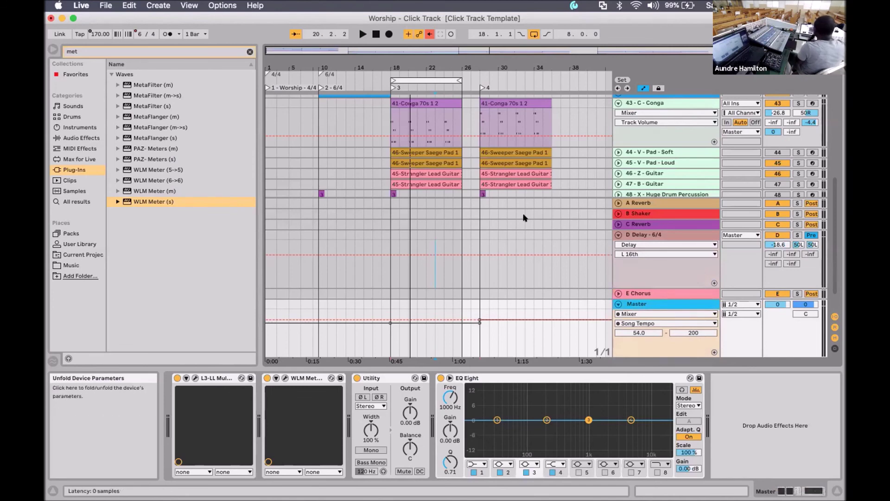
pyautogui.click(285, 378)
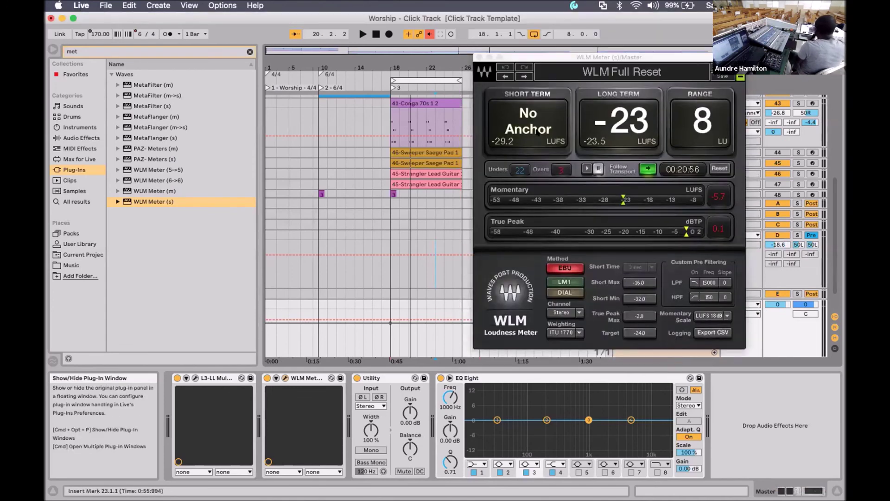
pyautogui.click(195, 377)
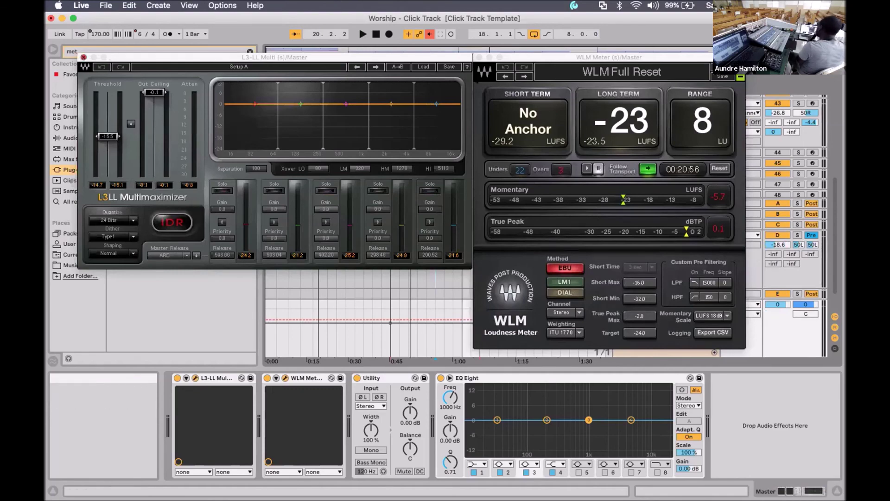
pyautogui.click(84, 57)
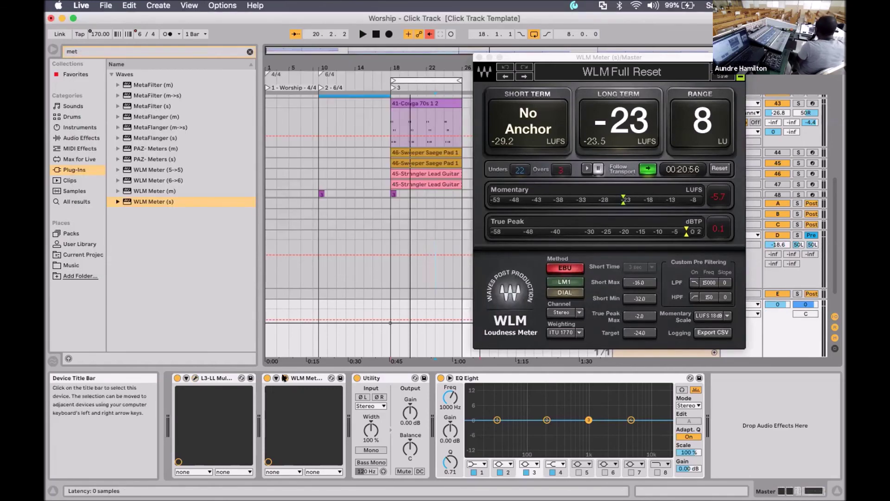
pyautogui.click(284, 377)
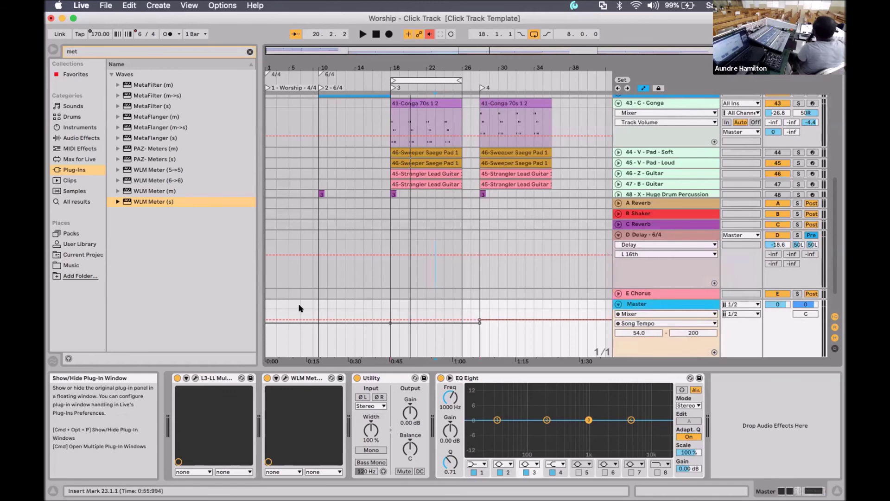